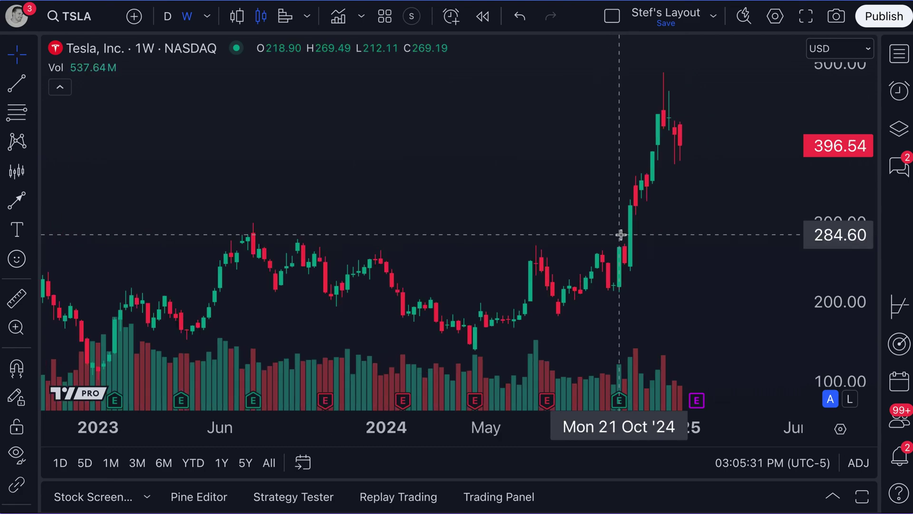
pyautogui.moveTo(648, 247); pyautogui.dragTo(467, 258)
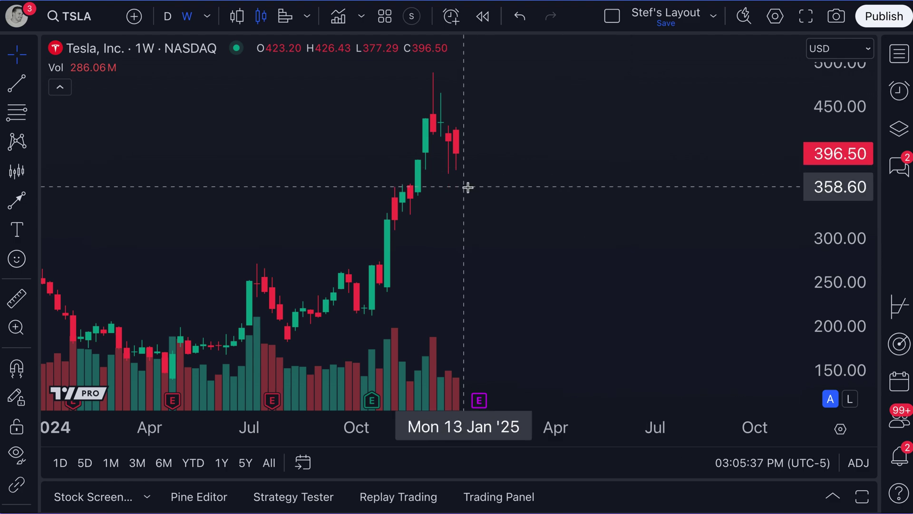
pyautogui.moveTo(475, 234); pyautogui.dragTo(484, 236)
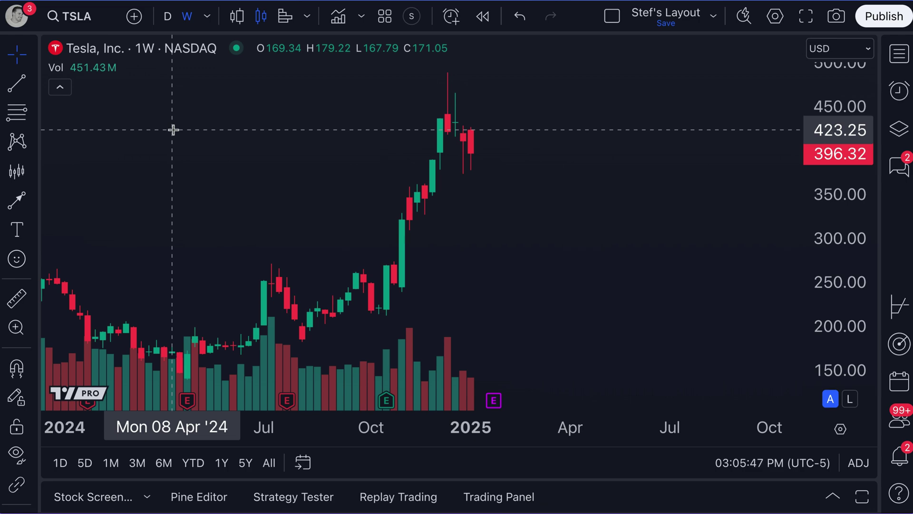
pyautogui.scroll(3, 172, 129)
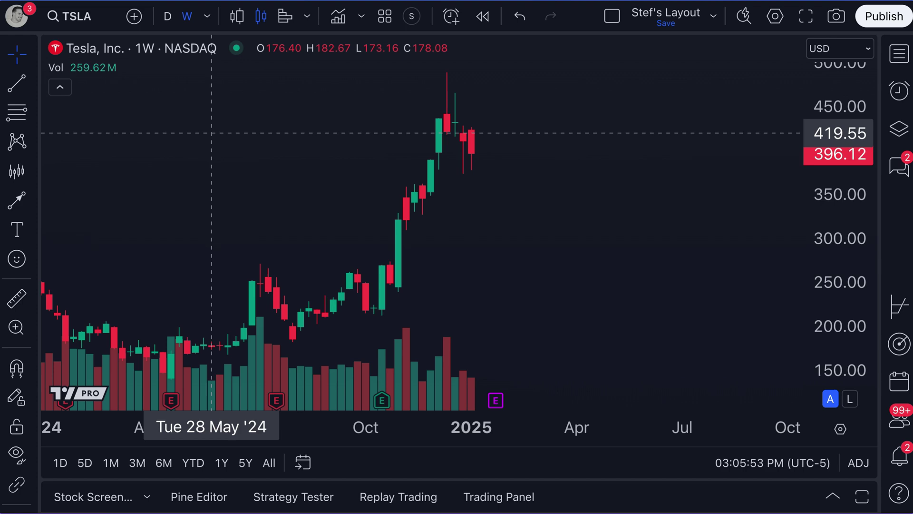
pyautogui.scroll(-2, 273, 186)
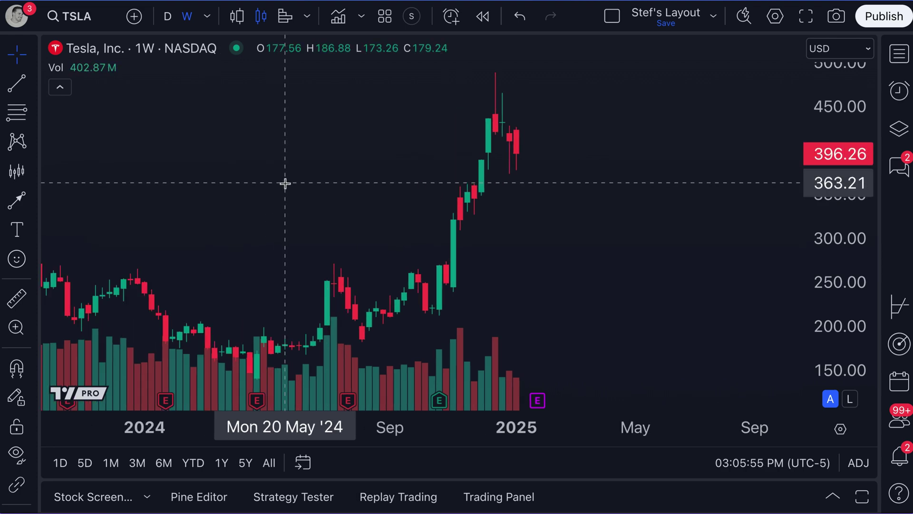
pyautogui.moveTo(283, 184); pyautogui.dragTo(196, 162)
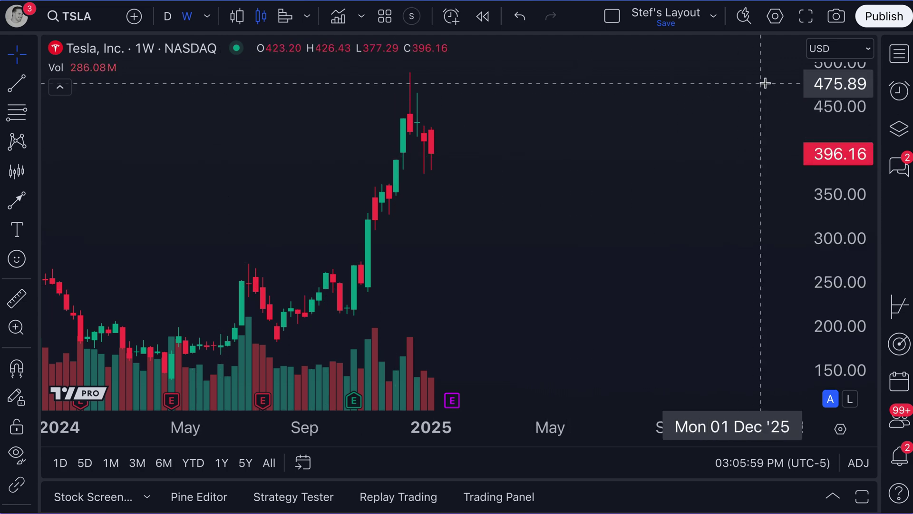
# - Show the Tesla details beside the chart, collapse the watchlist above them and widen the panel to about half the window
pyautogui.click(899, 54)
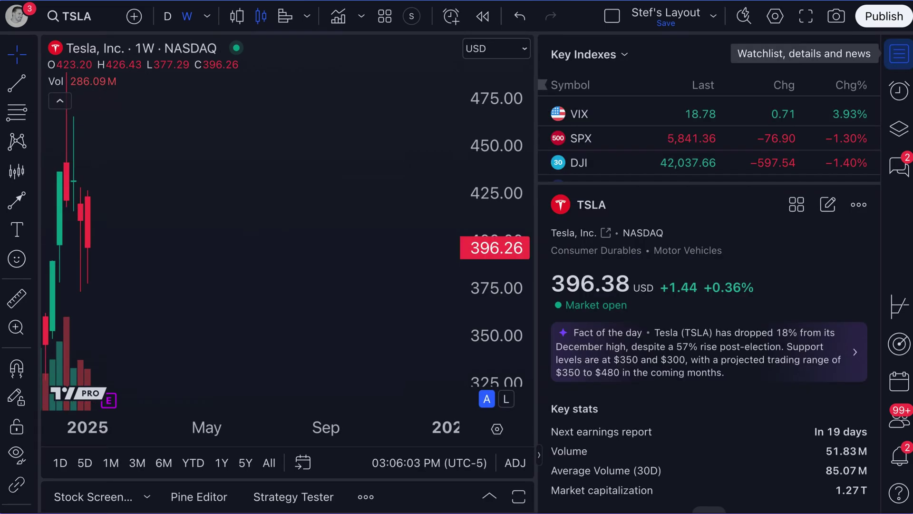
pyautogui.moveTo(728, 181); pyautogui.dragTo(714, 76)
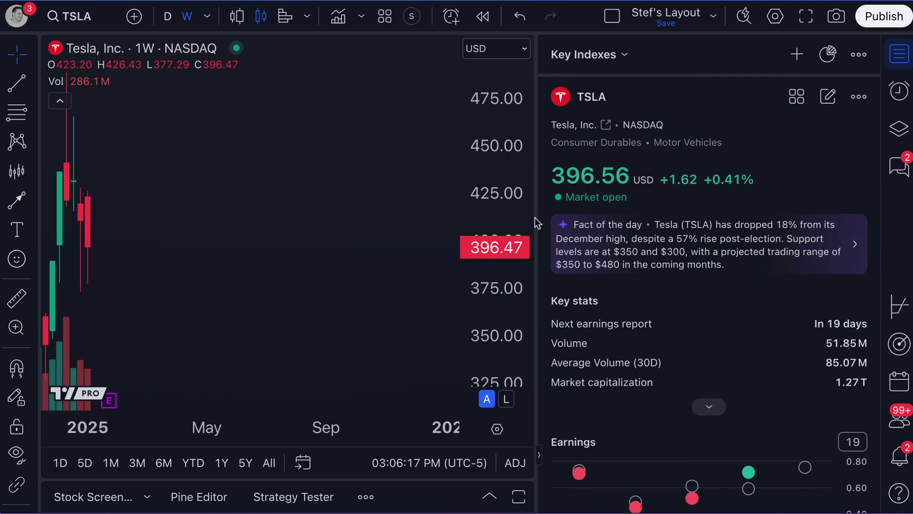
pyautogui.moveTo(536, 215); pyautogui.dragTo(432, 216)
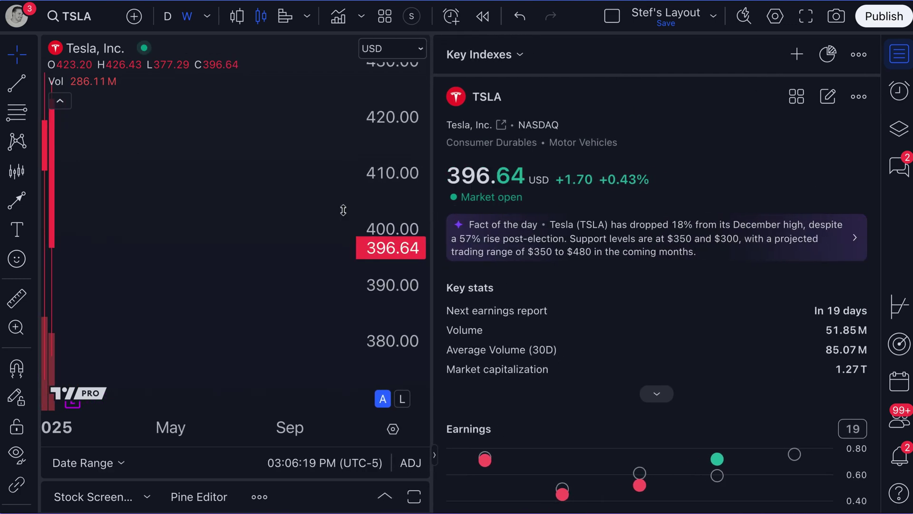
pyautogui.scroll(-5, 272, 214)
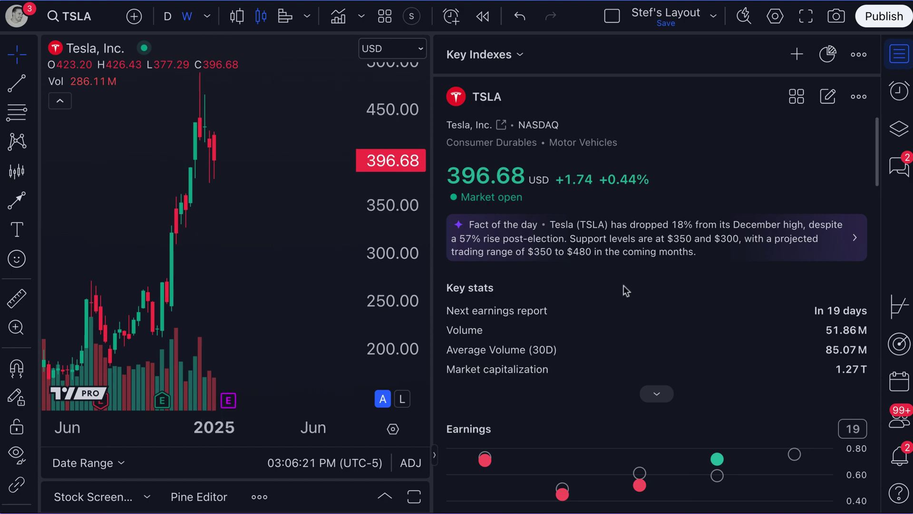
# - Review Tesla's earnings, dividends, income statement, performance and seasonals in the symbol details
pyautogui.scroll(-5, 615, 275)
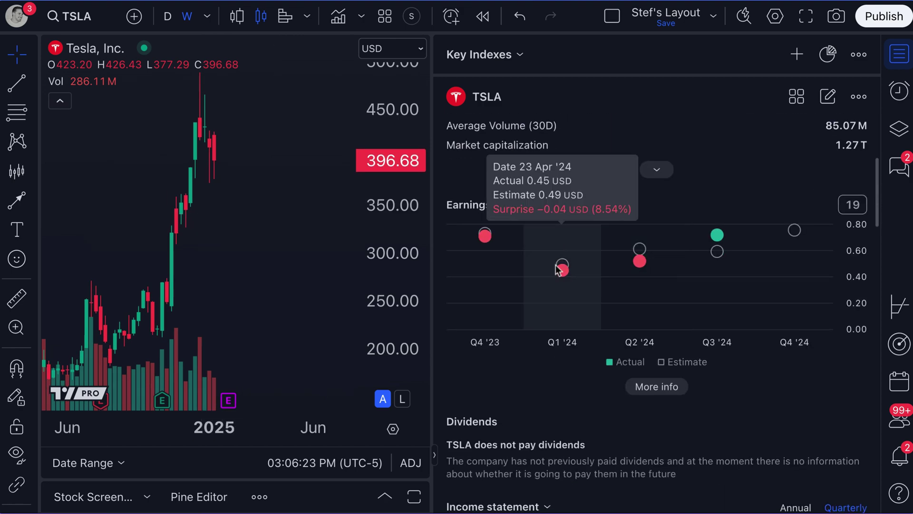
pyautogui.scroll(1, 618, 214)
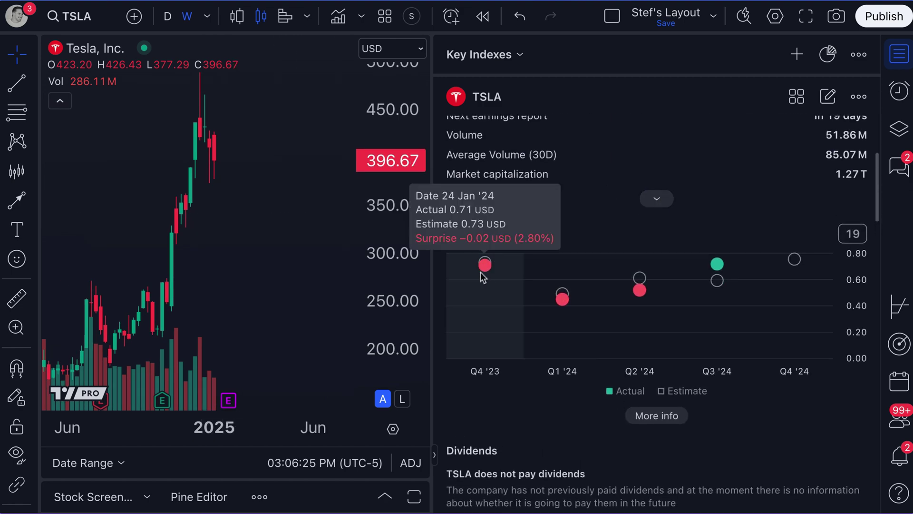
pyautogui.scroll(-5, 593, 302)
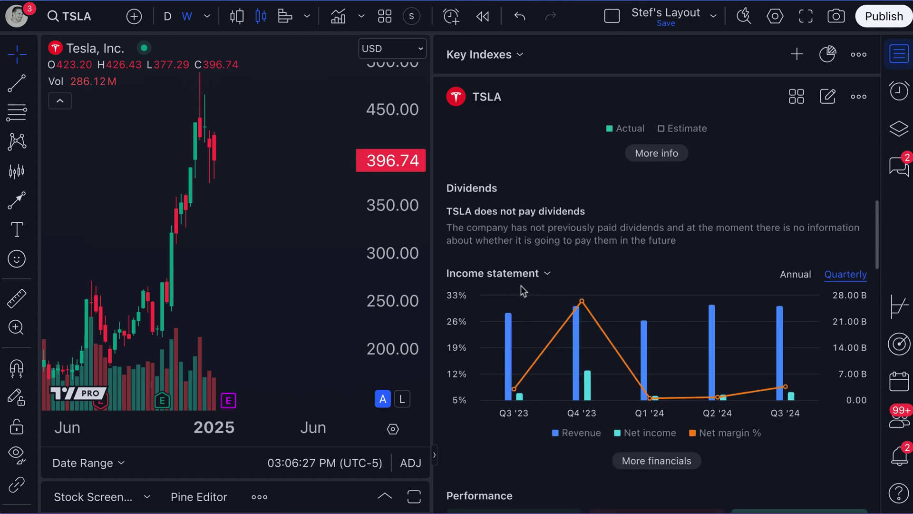
pyautogui.scroll(-5, 674, 335)
pyautogui.scroll(-3, 674, 335)
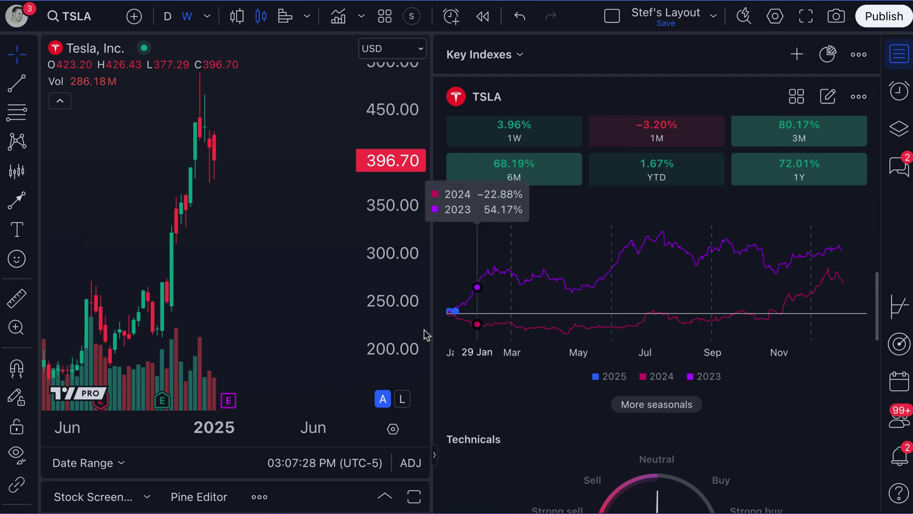
# - Draw an upward arrow from beside the latest weekly candle at about 407 to about 485 on 23 Jun '25
pyautogui.moveTo(273, 320); pyautogui.dragTo(306, 320)
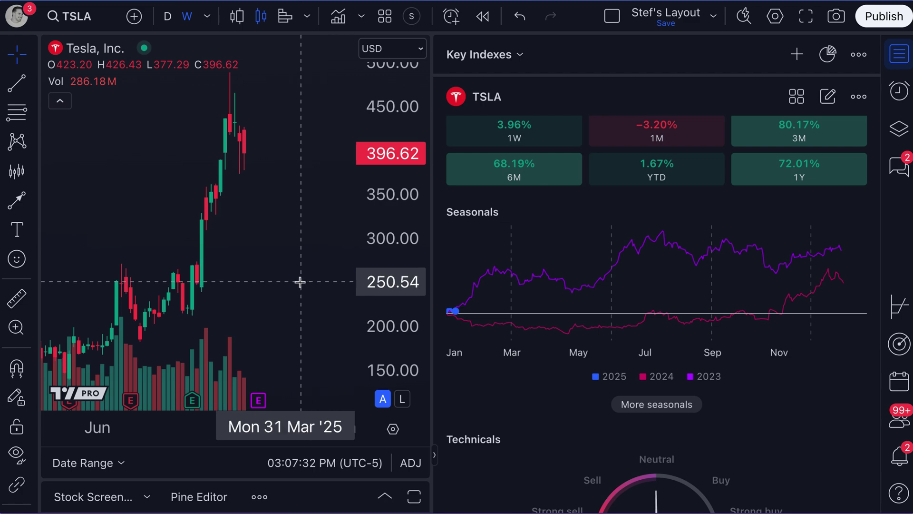
pyautogui.scroll(-2, 299, 281)
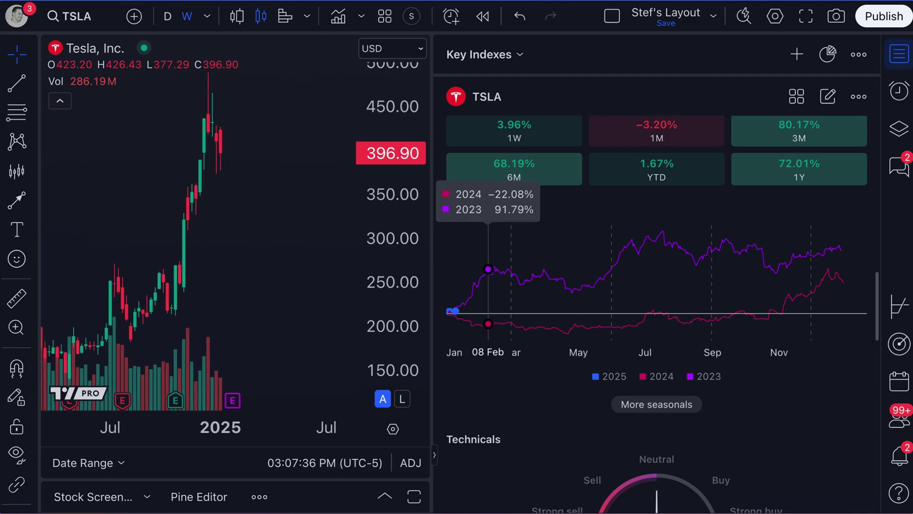
pyautogui.click(16, 200)
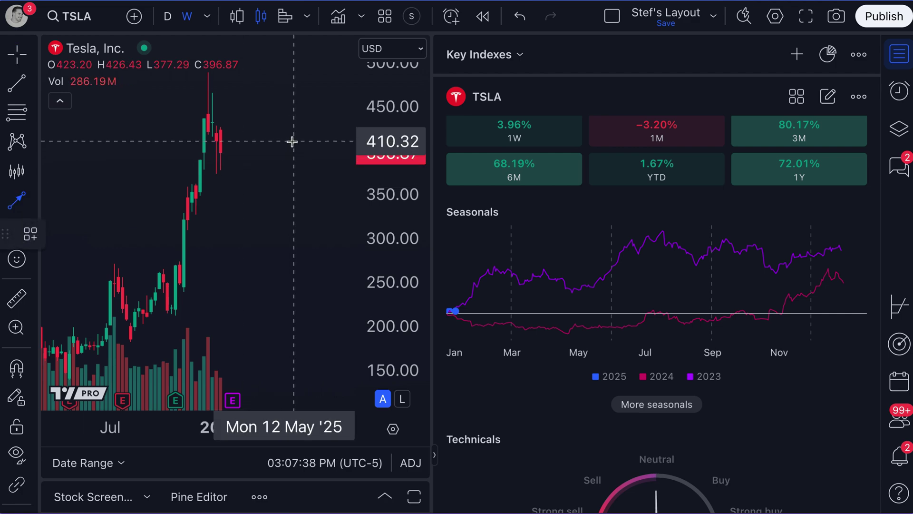
pyautogui.click(237, 145)
pyautogui.click(318, 76)
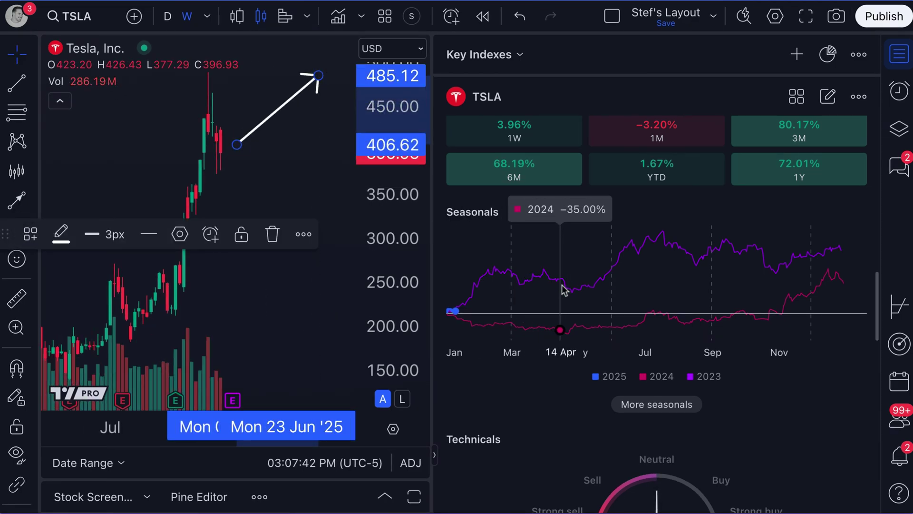
# - Draw a downward arrow from beside the latest weekly candle at about 398 to about 249 in July 2025
pyautogui.click(17, 200)
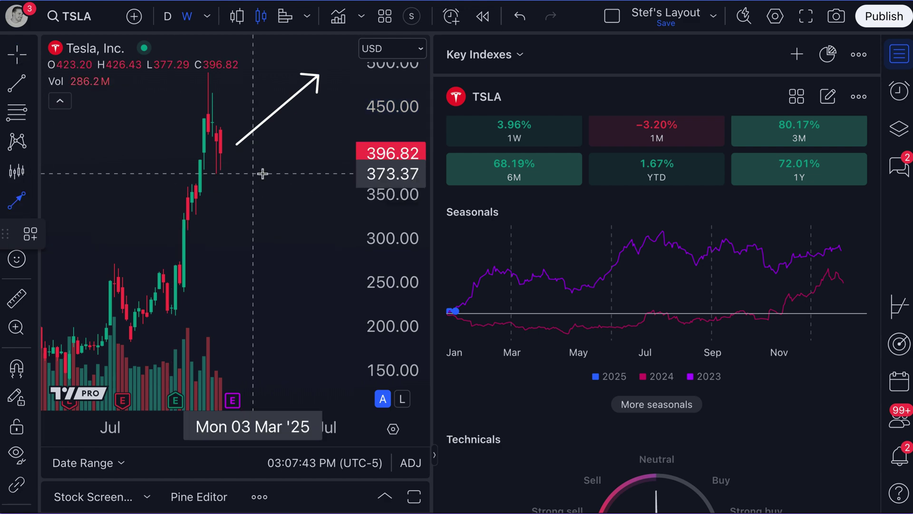
pyautogui.click(237, 151)
pyautogui.click(339, 283)
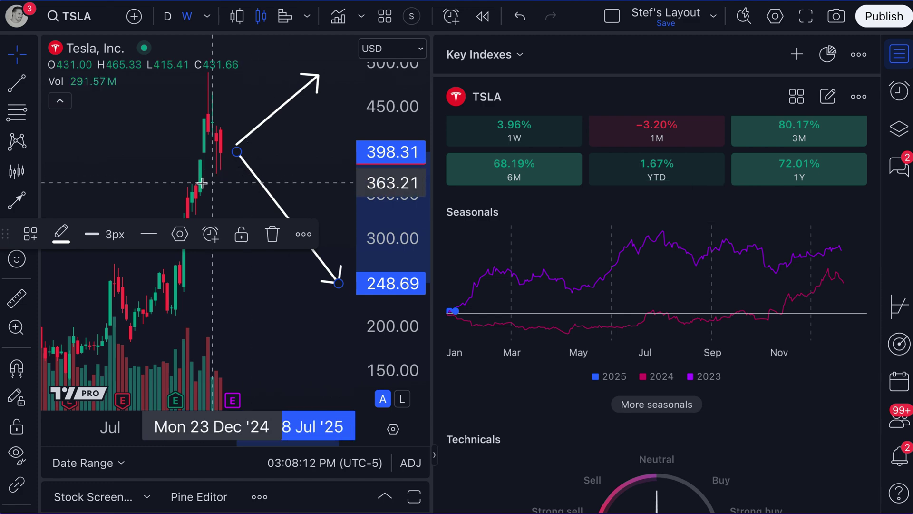
# - Narrow the symbol details to about a third of the window and zoom the weekly chart out to early 2023
pyautogui.scroll(-2, 204, 183)
pyautogui.moveTo(435, 210); pyautogui.dragTo(637, 209)
pyautogui.click(372, 207)
pyautogui.moveTo(372, 208); pyautogui.dragTo(320, 206)
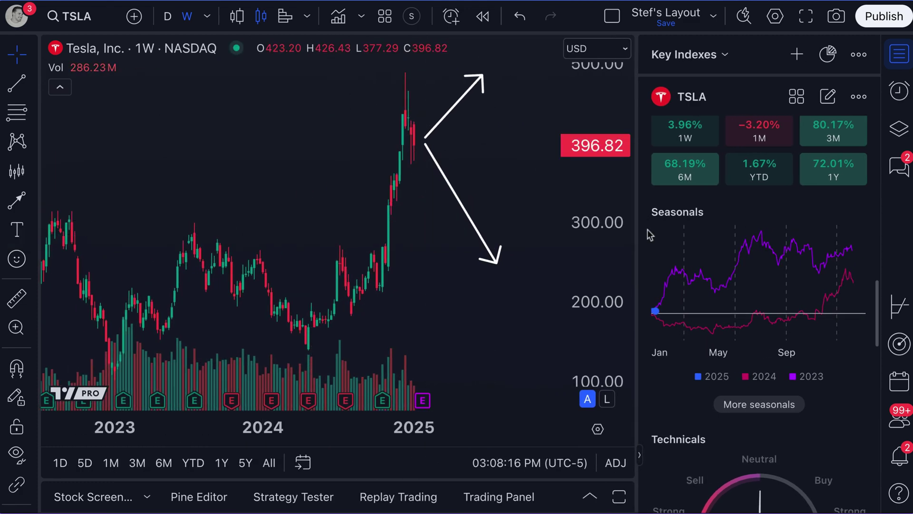
pyautogui.moveTo(638, 258); pyautogui.dragTo(586, 258)
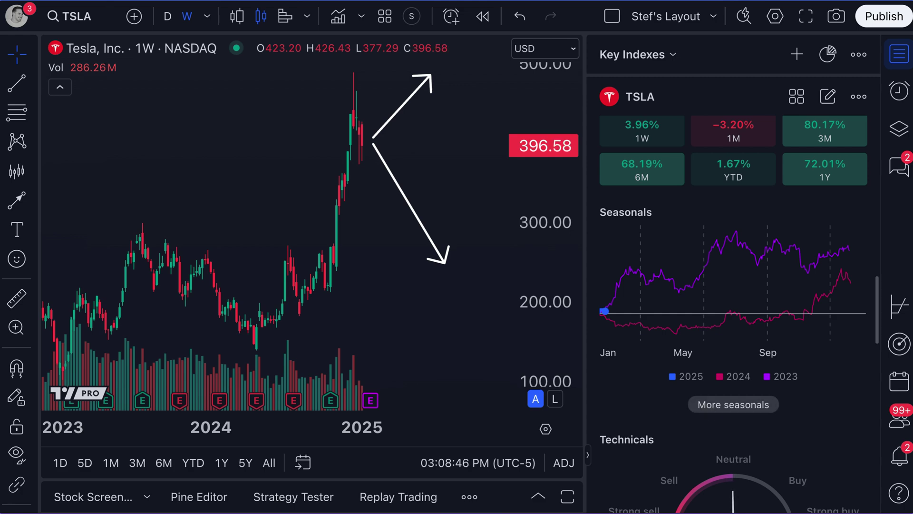
# - Open Tesla's full seasonals view, hide the symbol details and examine the yearly performance curves from 2020 to 2025
pyautogui.click(716, 404)
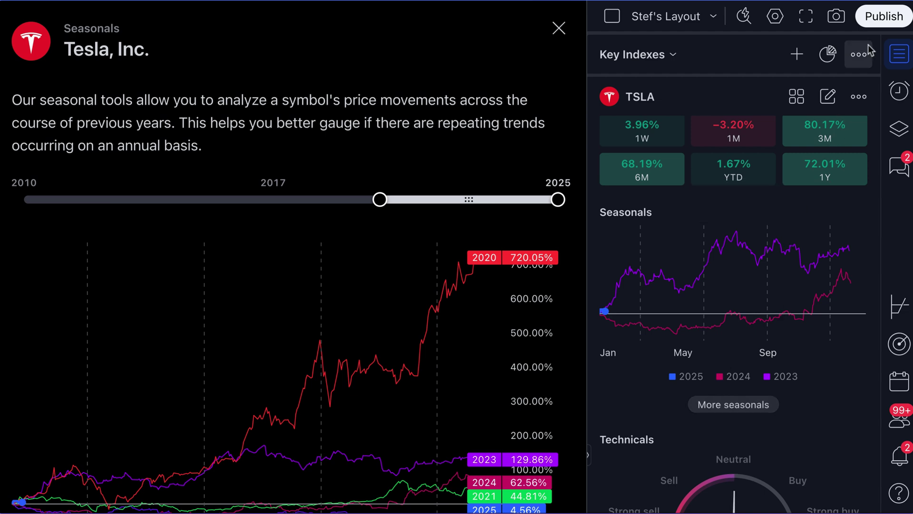
pyautogui.click(899, 53)
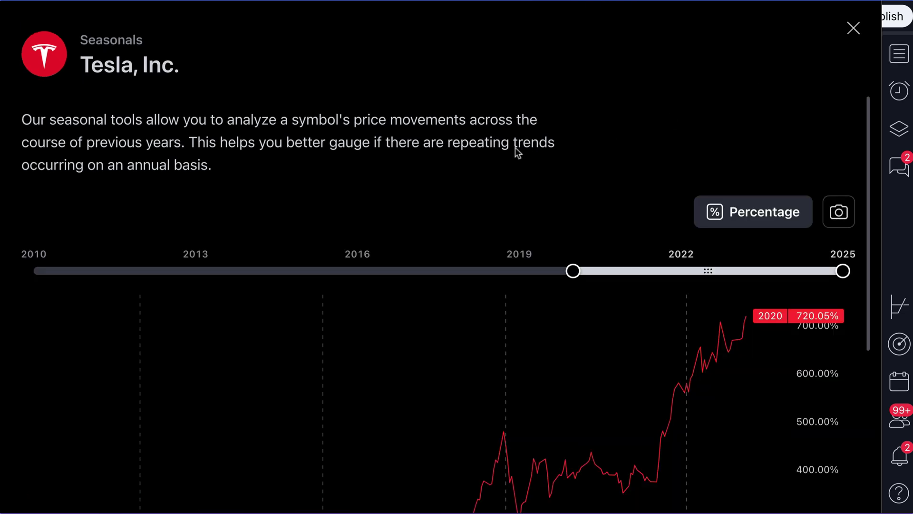
pyautogui.scroll(-5, 515, 147)
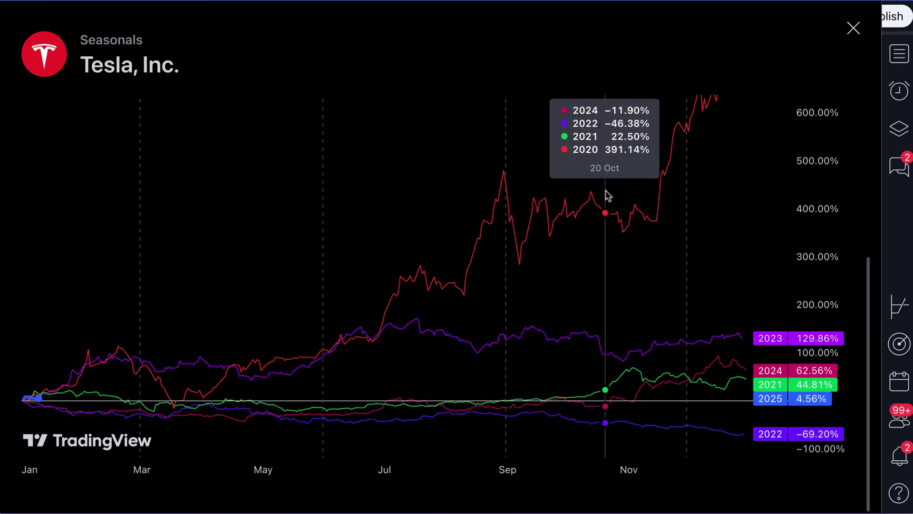
pyautogui.scroll(1, 550, 223)
pyautogui.scroll(1, 550, 220)
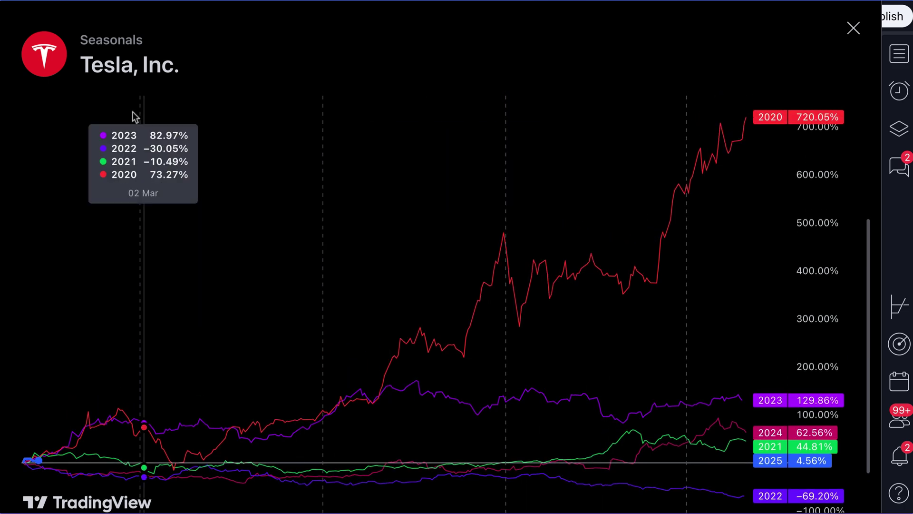
pyautogui.scroll(-1, 447, 230)
# - Extend the seasonals year range so it starts at 2010
pyautogui.scroll(4, 461, 227)
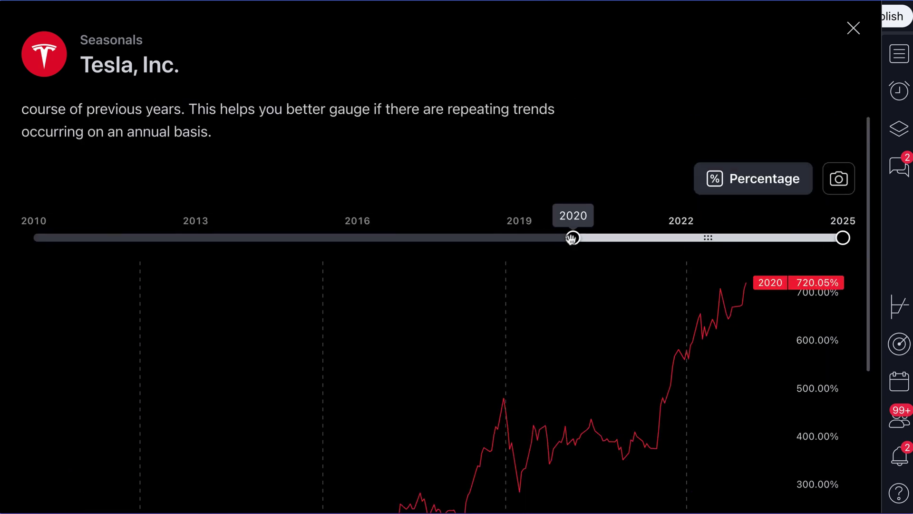
pyautogui.scroll(-3, 582, 265)
pyautogui.scroll(3, 578, 259)
pyautogui.moveTo(577, 254); pyautogui.dragTo(33, 248)
# - Compare Tesla's yearly seasonal curves across the full 2010 to 2025 range
pyautogui.scroll(-5, 290, 287)
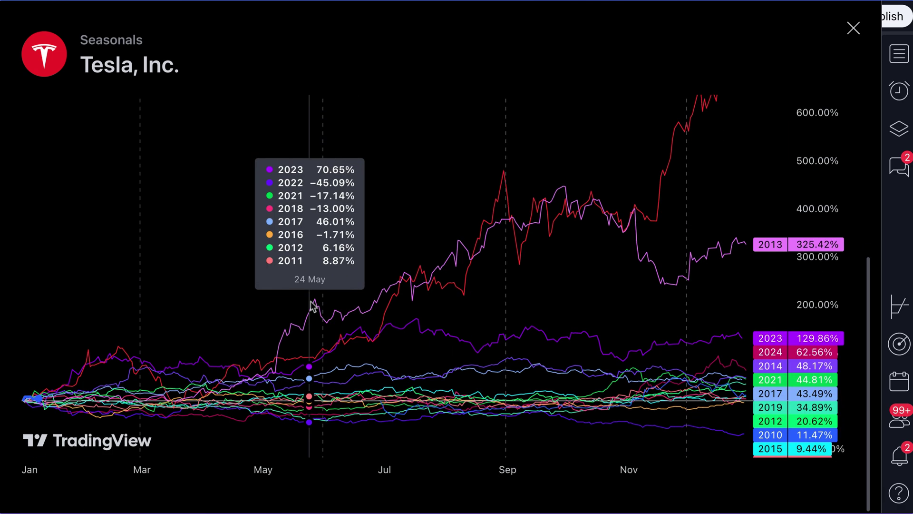
pyautogui.scroll(4, 314, 295)
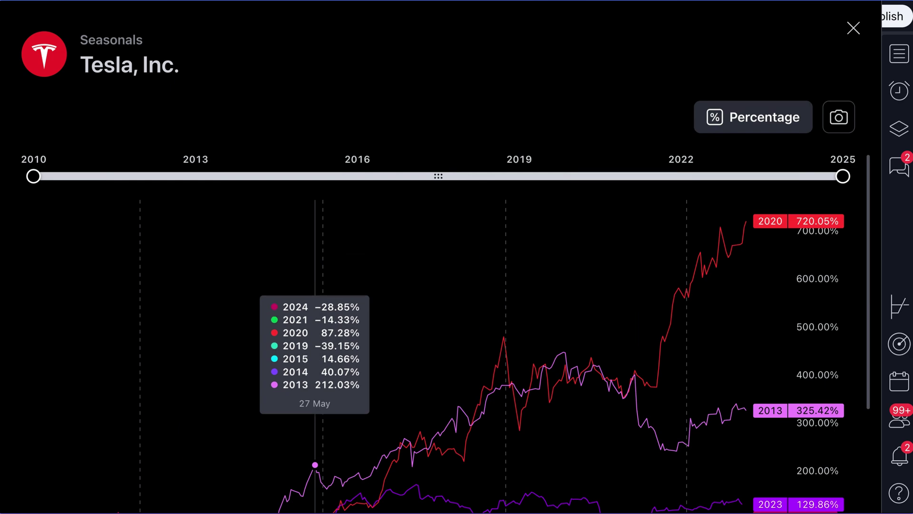
pyautogui.scroll(-4, 260, 241)
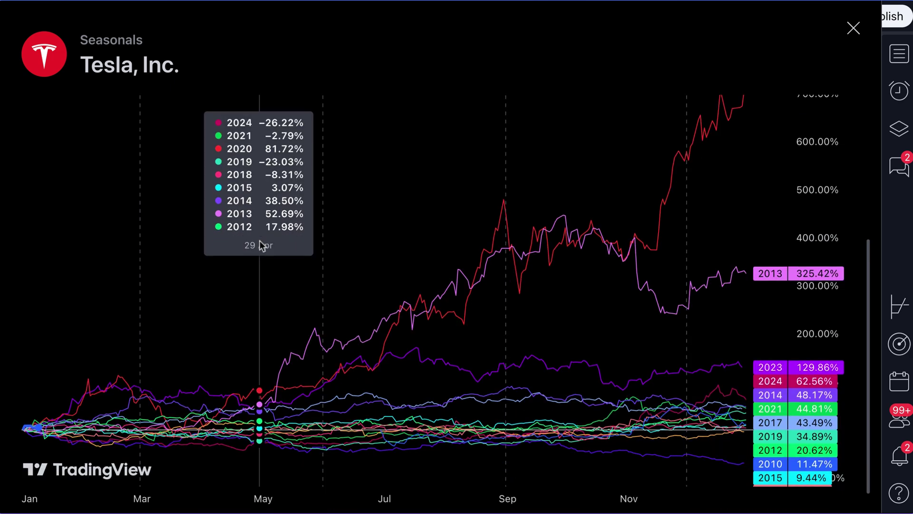
pyautogui.scroll(6, 261, 240)
pyautogui.moveTo(37, 273)
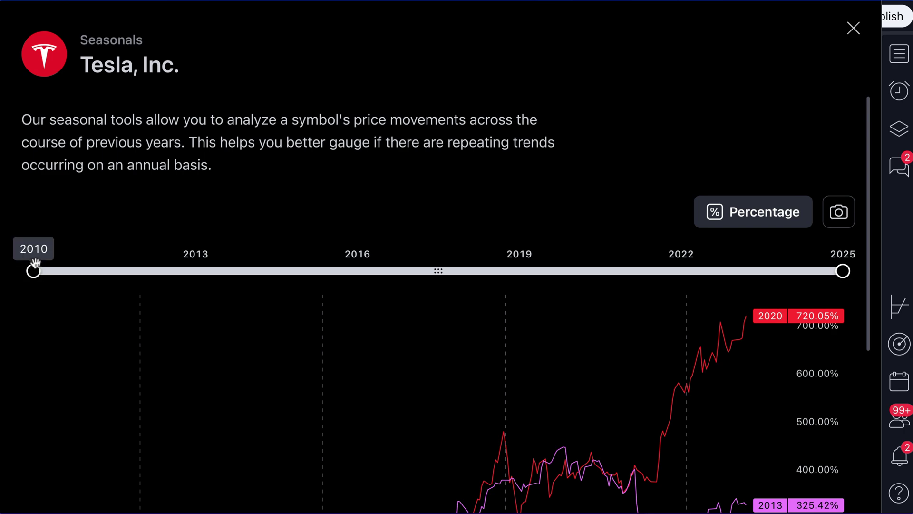
pyautogui.scroll(-5, 106, 296)
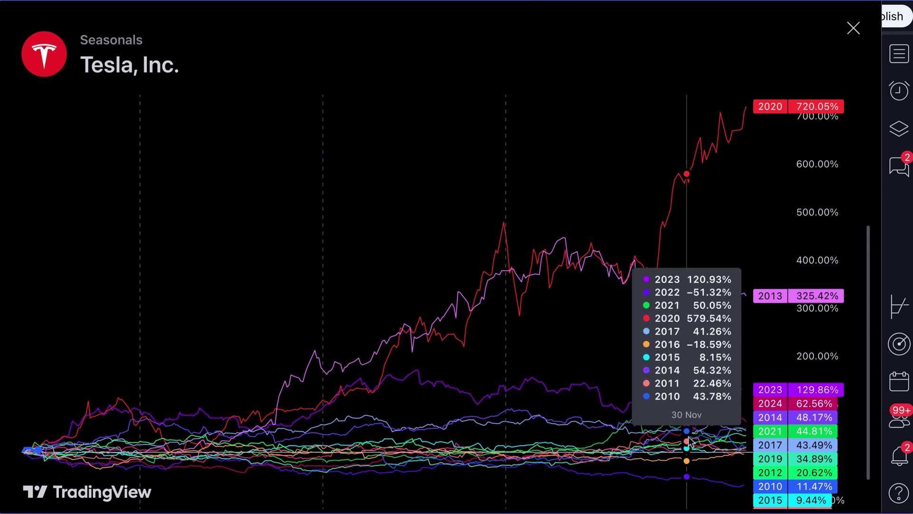
pyautogui.scroll(5, 412, 280)
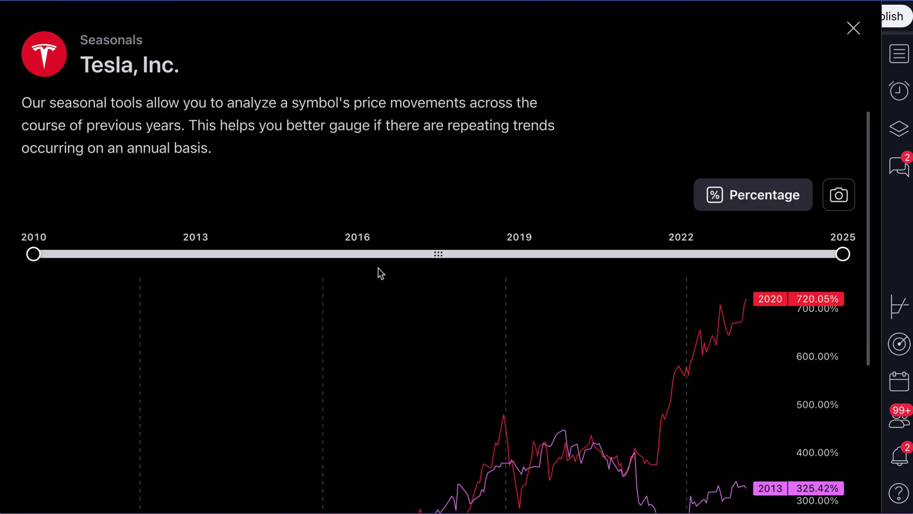
# - Set the seasonals year range to 2016 through 2025 and compare the yearly curves
pyautogui.moveTo(34, 272); pyautogui.dragTo(503, 279)
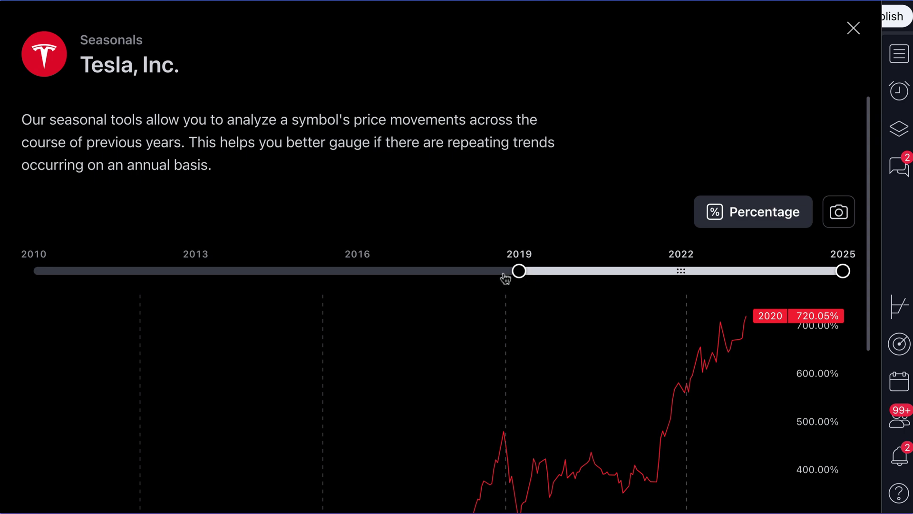
pyautogui.moveTo(517, 272)
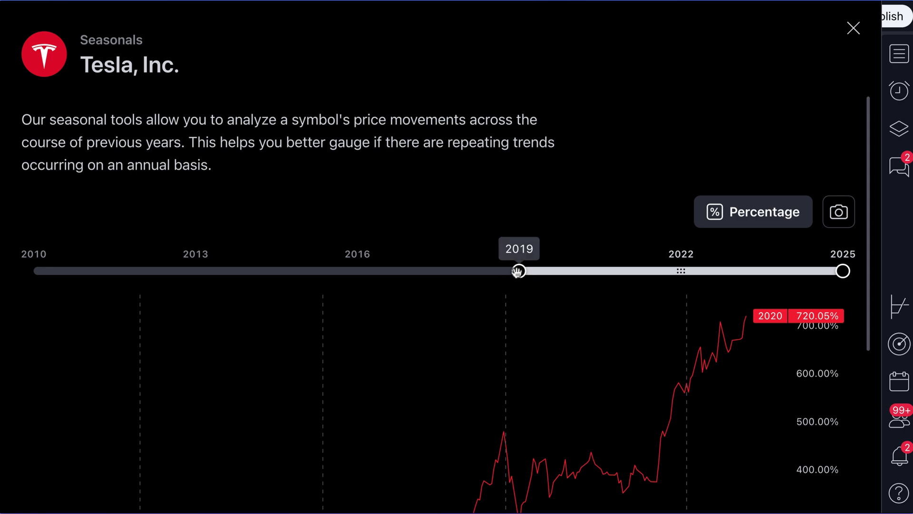
pyautogui.moveTo(519, 272); pyautogui.dragTo(364, 278)
pyautogui.scroll(-5, 380, 305)
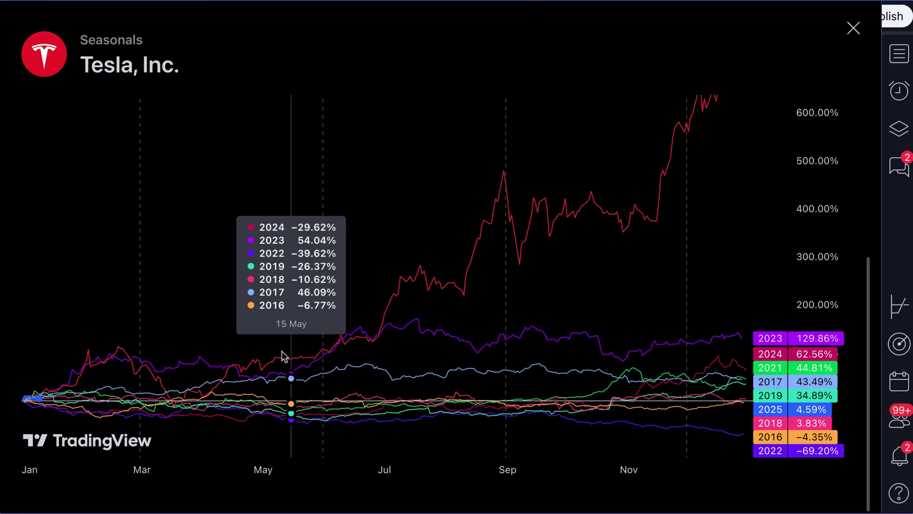
# - Limit the seasonals year range to 2016 through 2020 and compare the yearly curves
pyautogui.scroll(2, 393, 369)
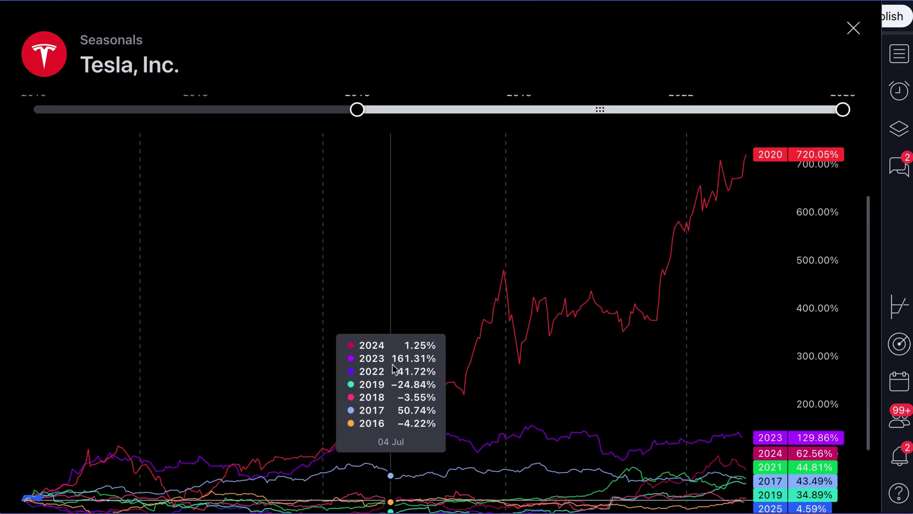
pyautogui.scroll(-1, 392, 368)
pyautogui.scroll(3, 591, 330)
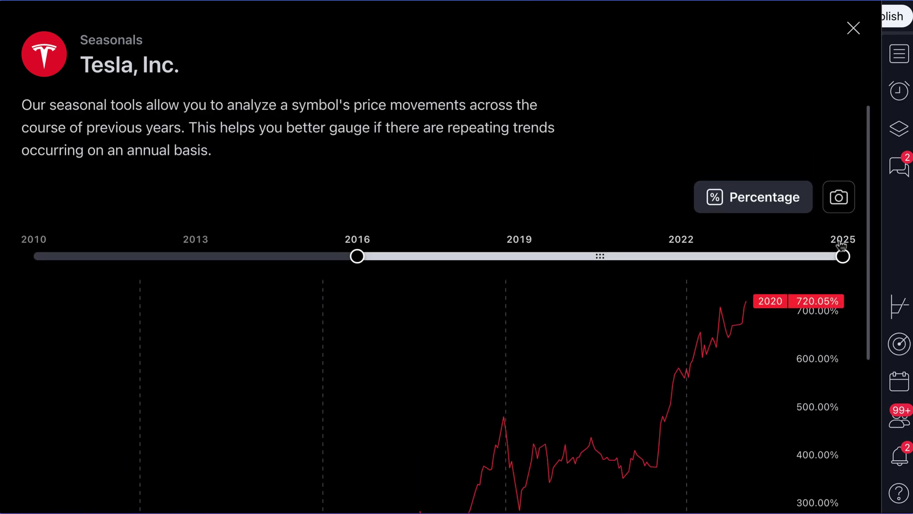
pyautogui.moveTo(842, 256); pyautogui.dragTo(585, 259)
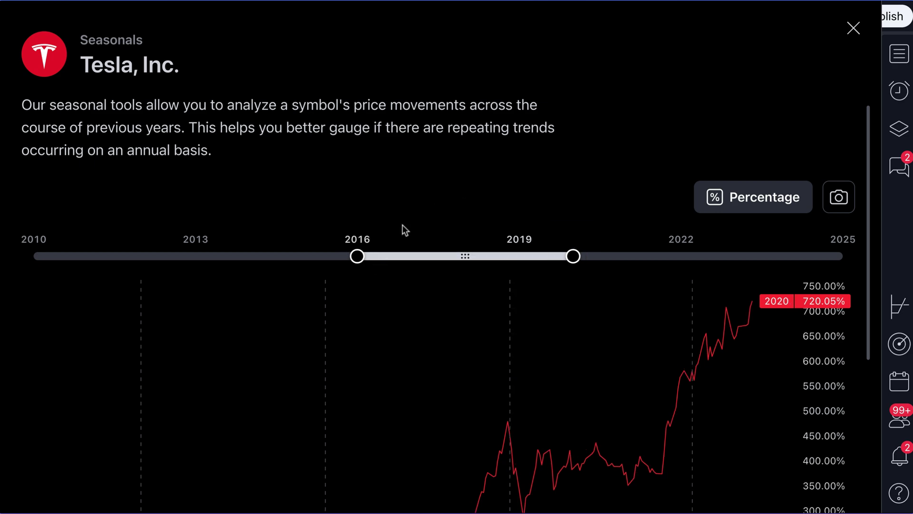
pyautogui.moveTo(574, 258)
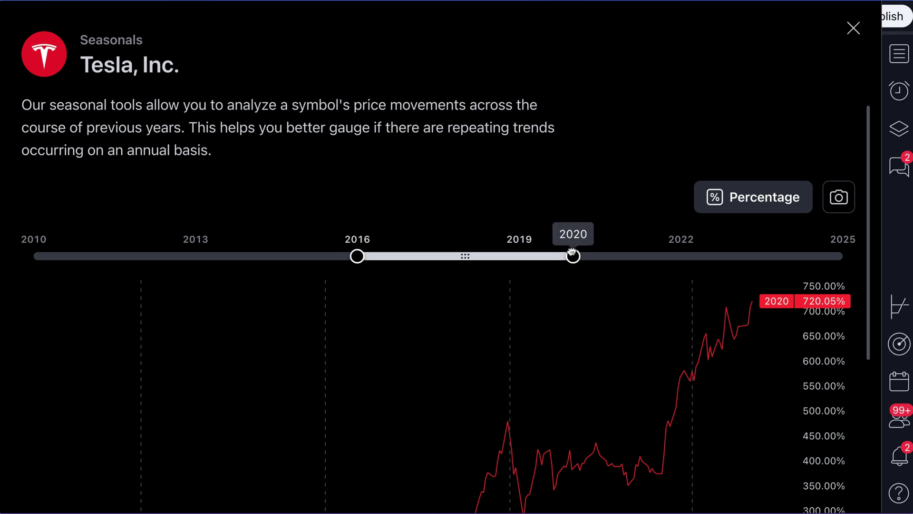
pyautogui.moveTo(359, 256)
pyautogui.mouseDown()
pyautogui.moveTo(410, 256)
pyautogui.moveTo(362, 256)
pyautogui.mouseUp()
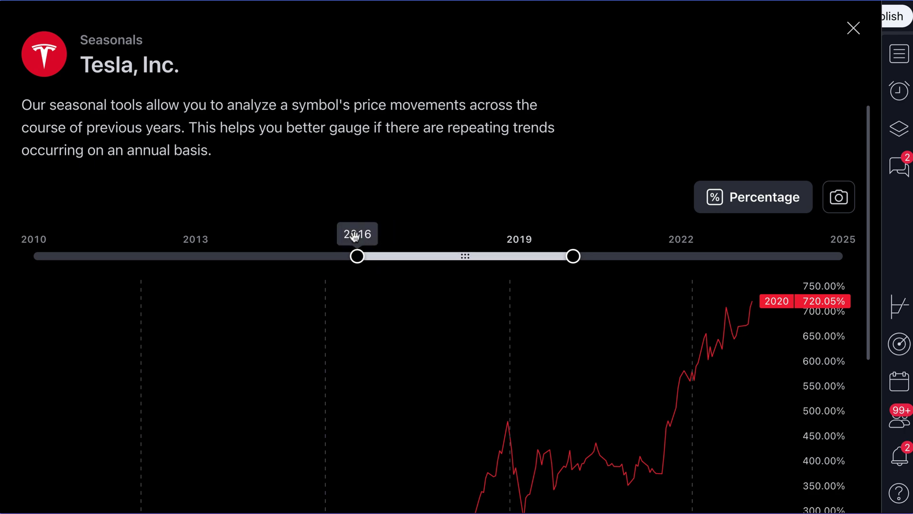
pyautogui.scroll(-5, 550, 292)
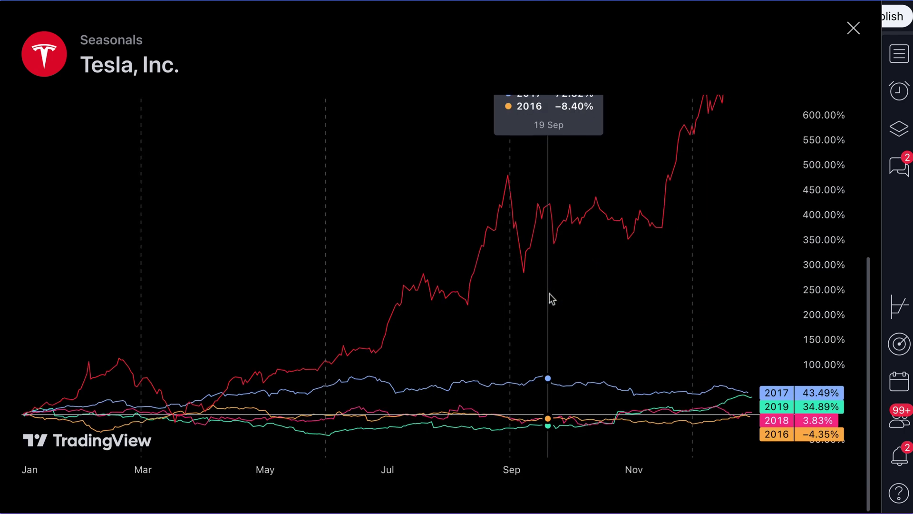
pyautogui.scroll(2, 547, 289)
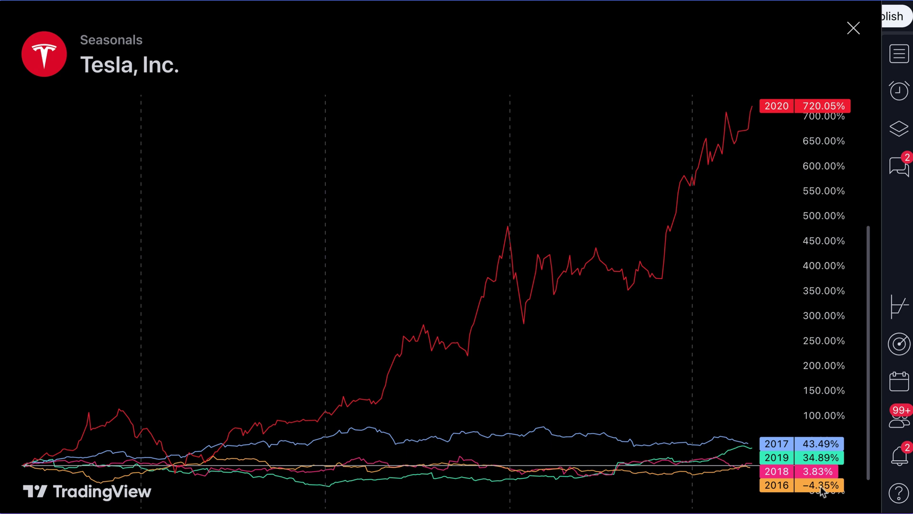
pyautogui.scroll(-2, 799, 457)
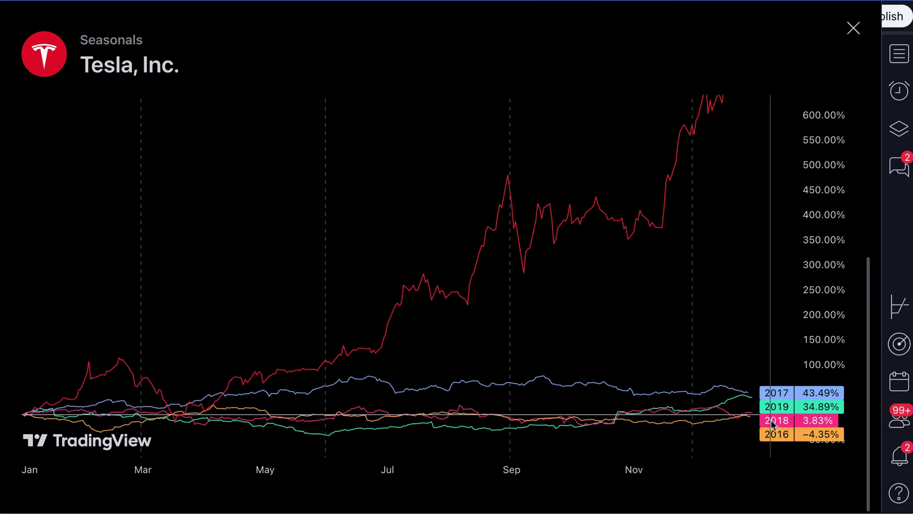
# - Set the seasonals year range to 2014 through 2025 and examine the yearly curves
pyautogui.scroll(3, 761, 390)
pyautogui.scroll(3, 736, 328)
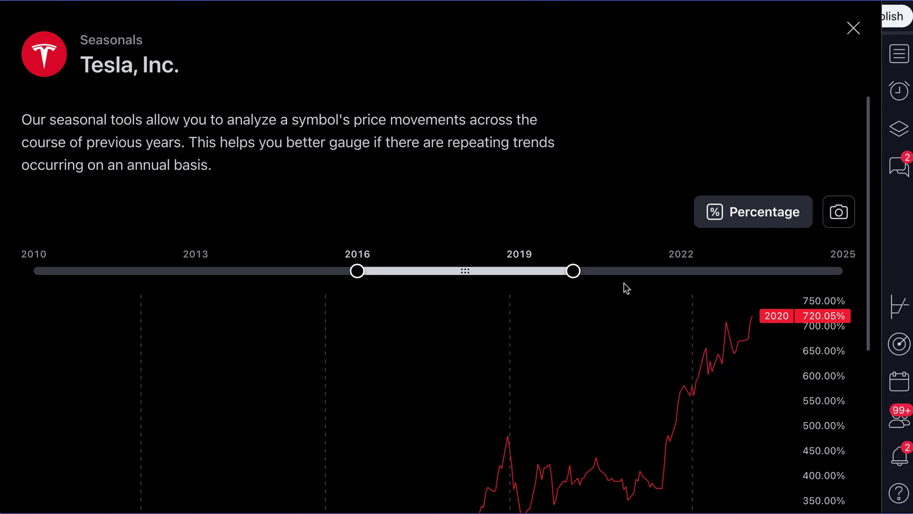
pyautogui.moveTo(573, 270); pyautogui.dragTo(842, 270)
pyautogui.moveTo(364, 275); pyautogui.dragTo(224, 279)
pyautogui.scroll(-6, 399, 315)
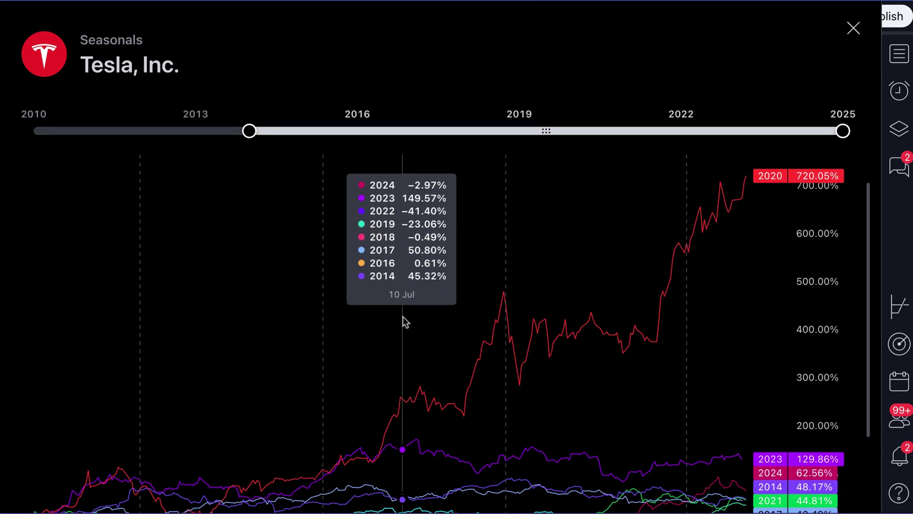
pyautogui.scroll(3, 418, 314)
pyautogui.scroll(-3, 571, 315)
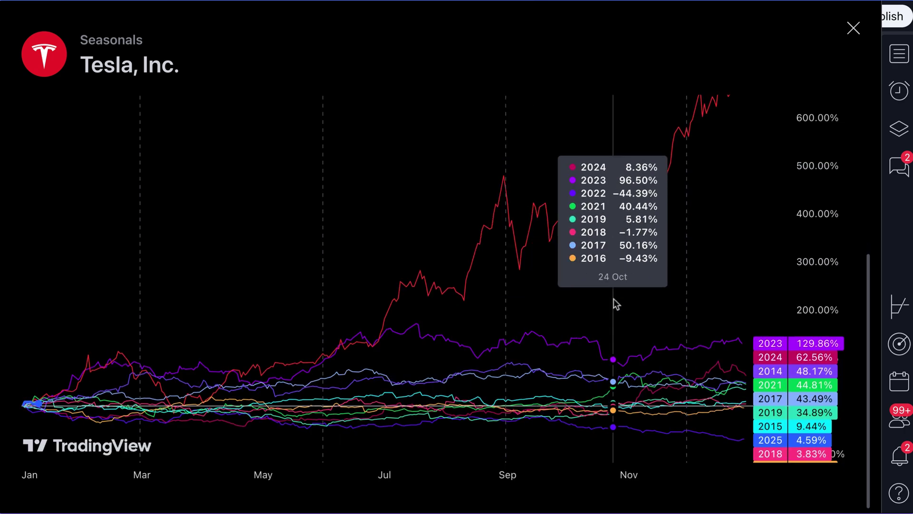
# - Show the 2014 to 2025 seasonals as prices, examine them, and switch back to percentages for comparison
pyautogui.scroll(6, 740, 303)
pyautogui.scroll(1, 740, 302)
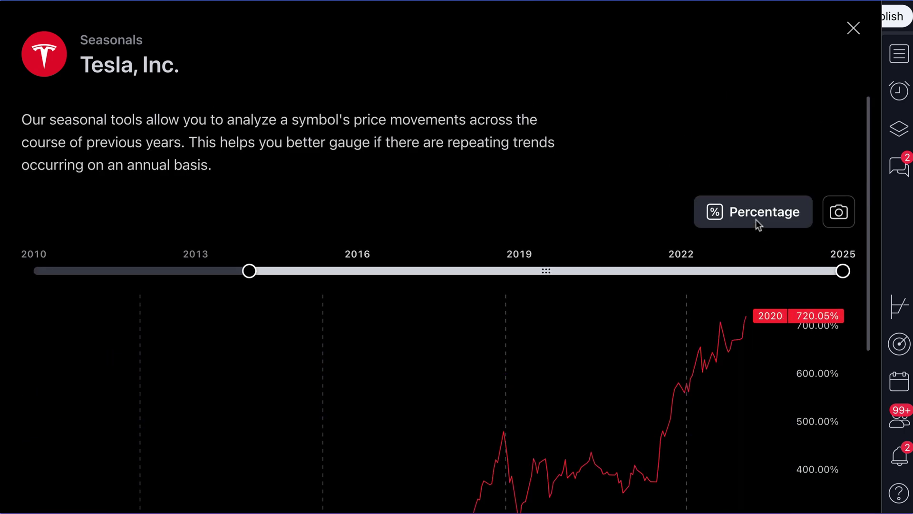
pyautogui.scroll(-3, 556, 235)
pyautogui.scroll(3, 557, 235)
pyautogui.click(721, 218)
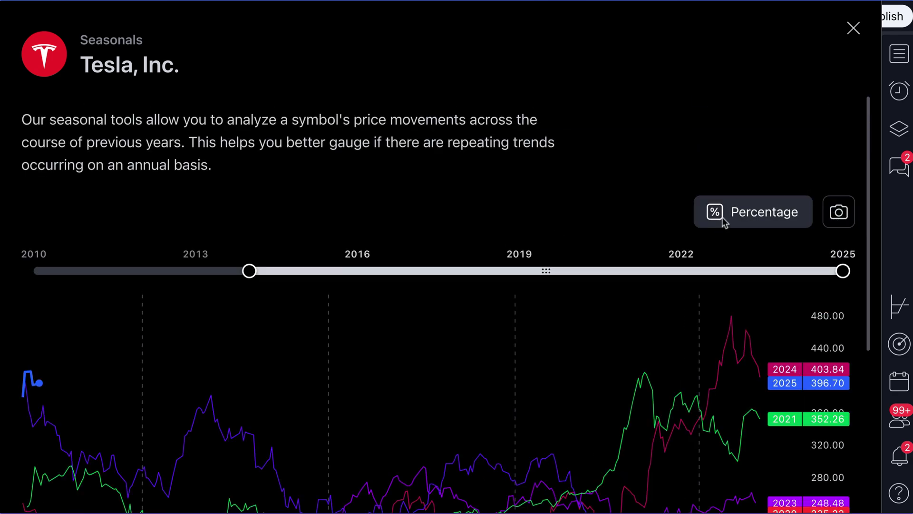
pyautogui.scroll(-3, 546, 212)
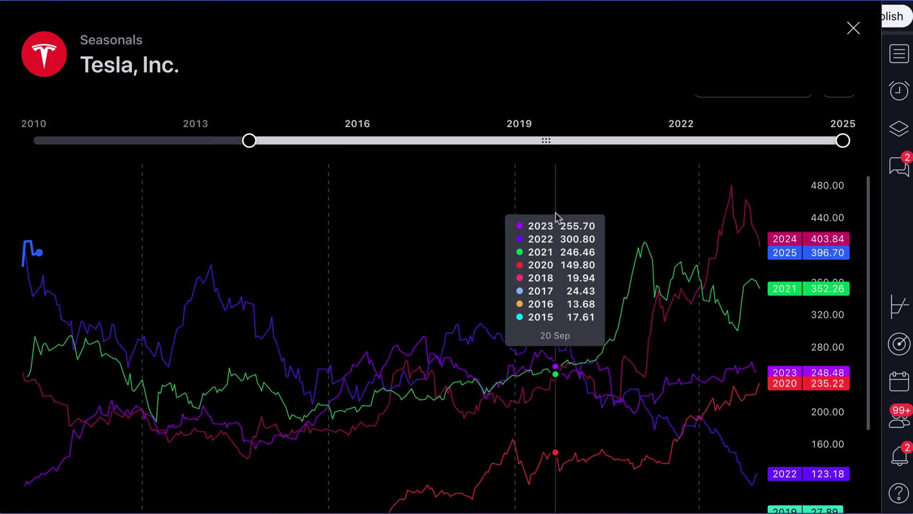
pyautogui.scroll(3, 555, 213)
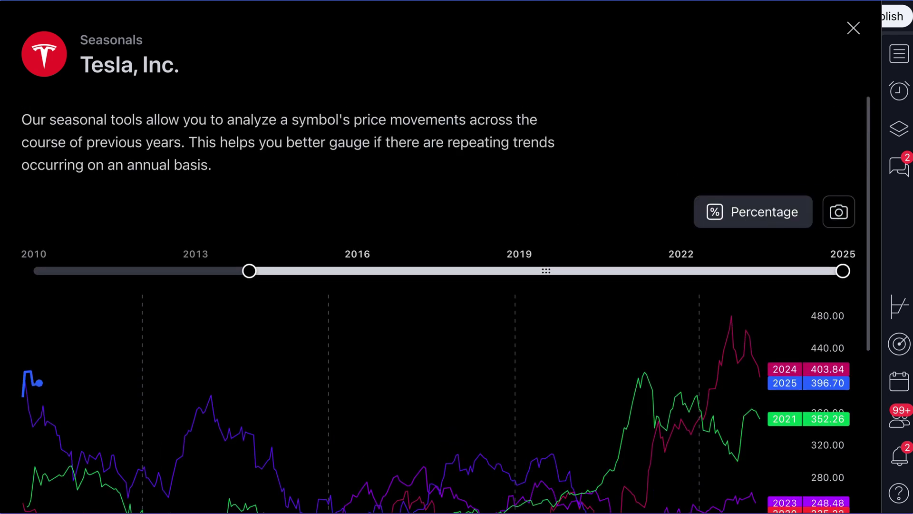
pyautogui.click(721, 219)
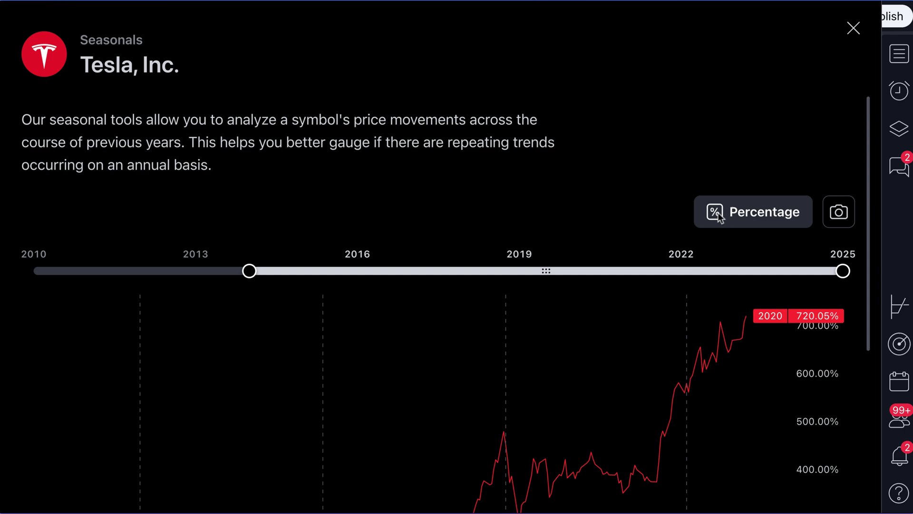
pyautogui.scroll(-5, 754, 236)
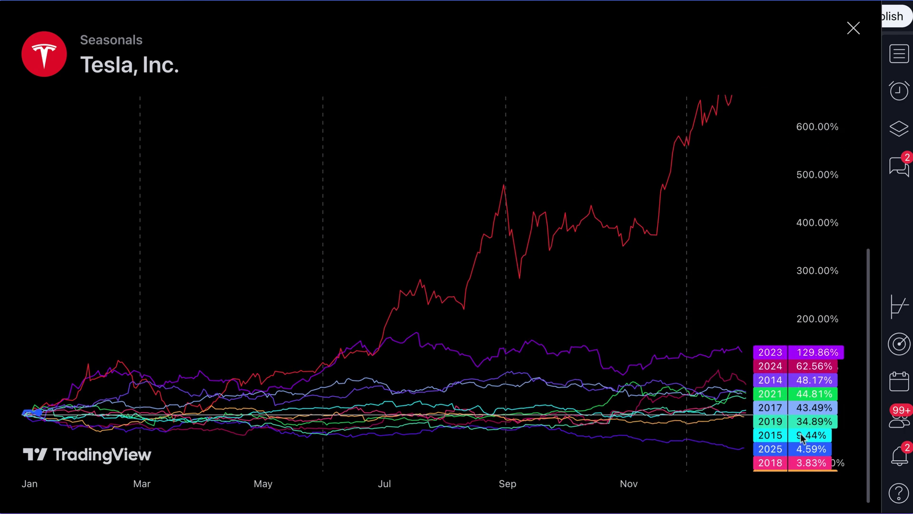
pyautogui.scroll(5, 802, 409)
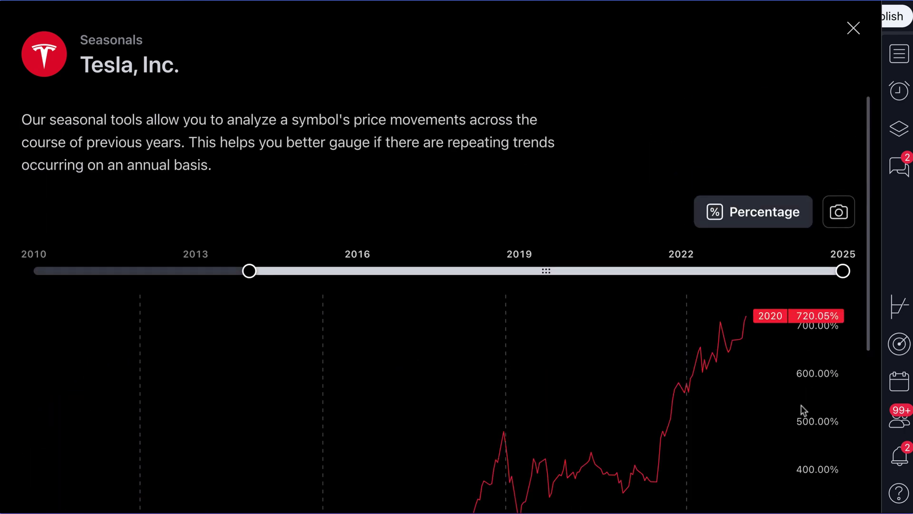
# - Turn off the percentage scale and compare the 2014 to 2025 curves by share price
pyautogui.click(754, 213)
pyautogui.scroll(-5, 663, 204)
pyautogui.scroll(1, 661, 208)
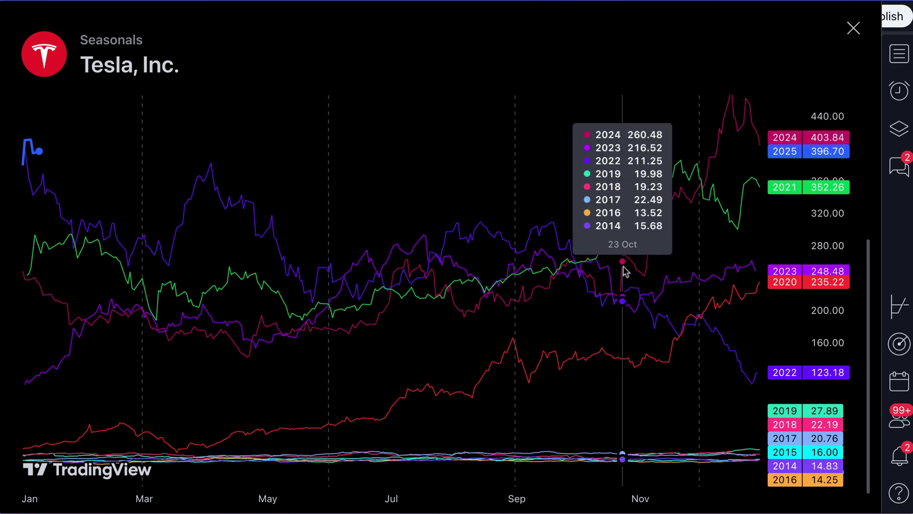
# - Set the seasonals year range to 2010 through 2014 and examine the price curves
pyautogui.scroll(3, 609, 257)
pyautogui.moveTo(251, 160); pyautogui.dragTo(34, 159)
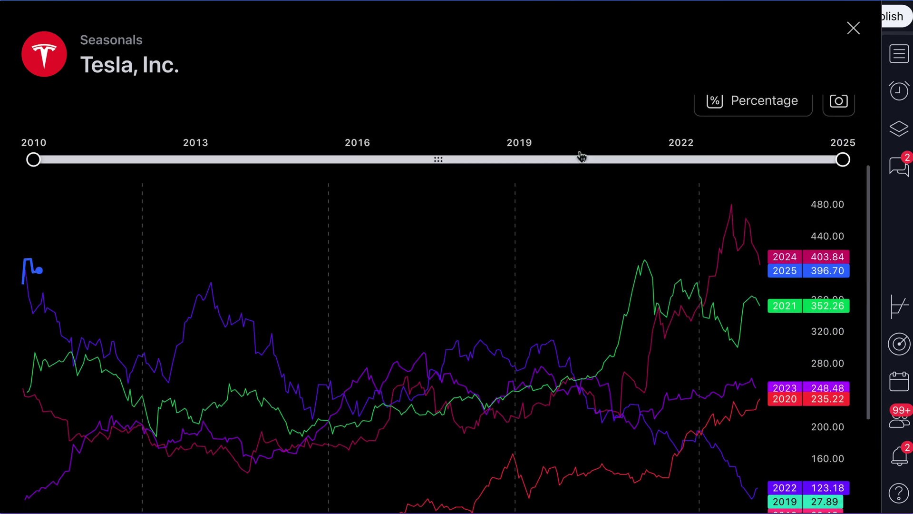
pyautogui.moveTo(843, 159); pyautogui.dragTo(254, 155)
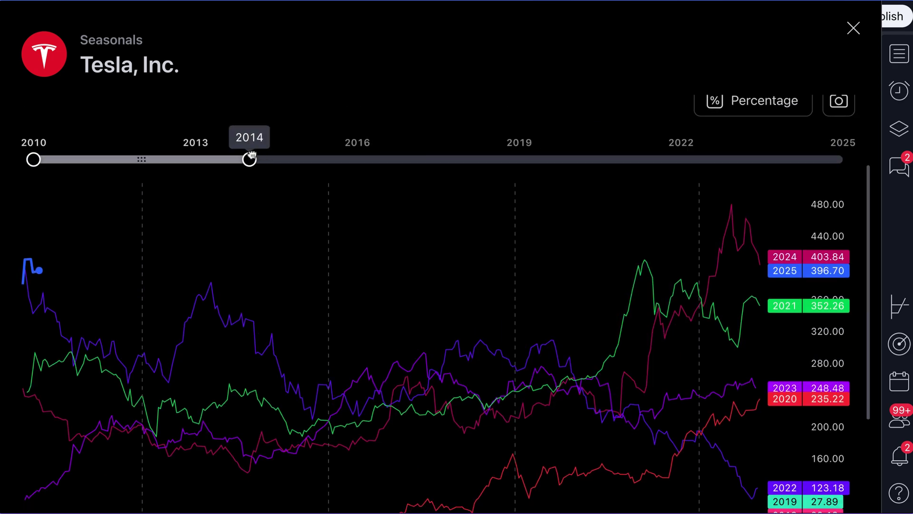
pyautogui.scroll(-3, 397, 241)
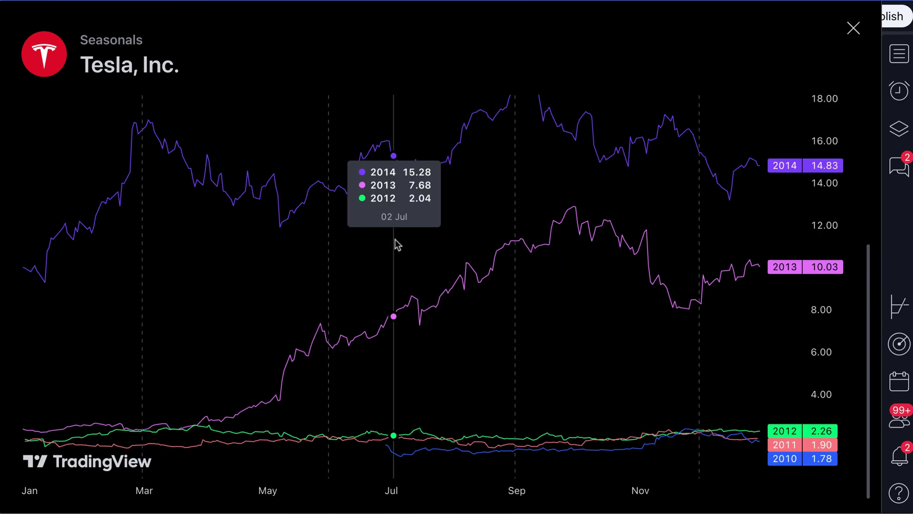
# - Shorten the seasonals range to end at 2013 and compare the price curves from 2010 to 2013
pyautogui.scroll(3, 332, 198)
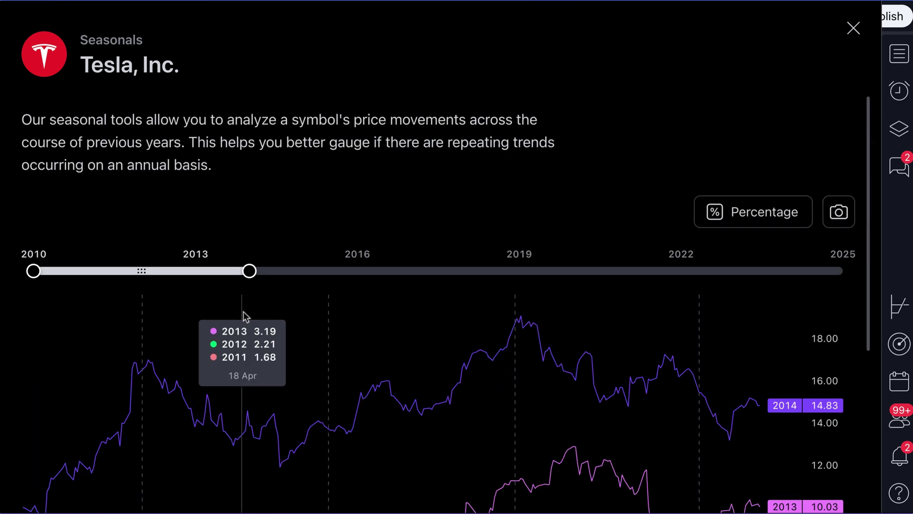
pyautogui.moveTo(250, 272); pyautogui.dragTo(193, 271)
pyautogui.scroll(-3, 569, 315)
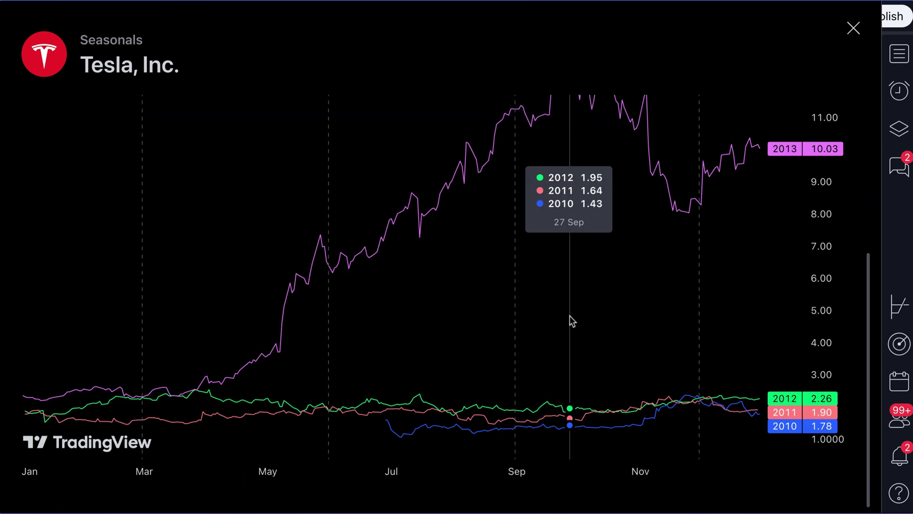
pyautogui.scroll(1, 572, 307)
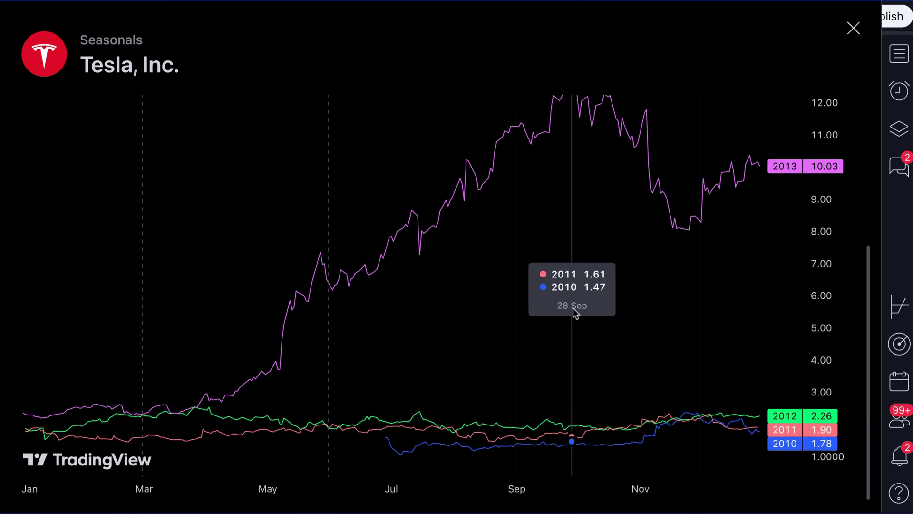
pyautogui.scroll(5, 434, 284)
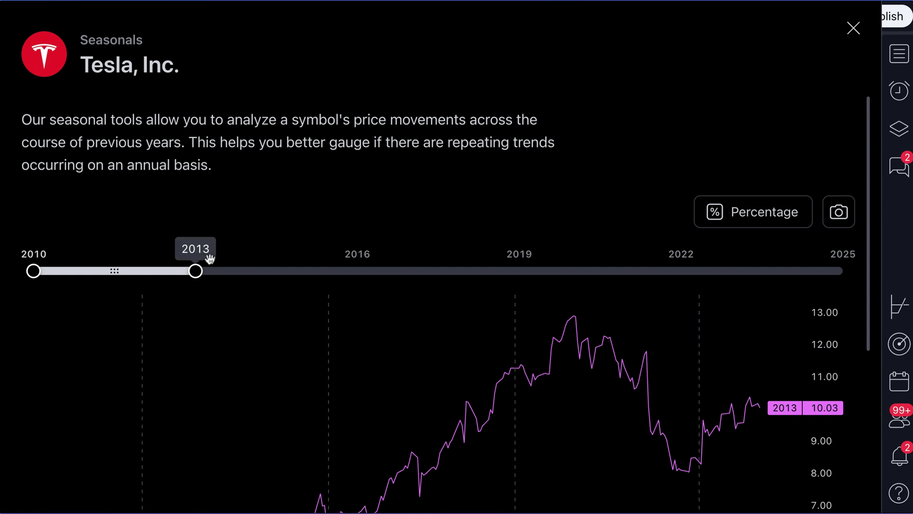
pyautogui.scroll(-5, 476, 346)
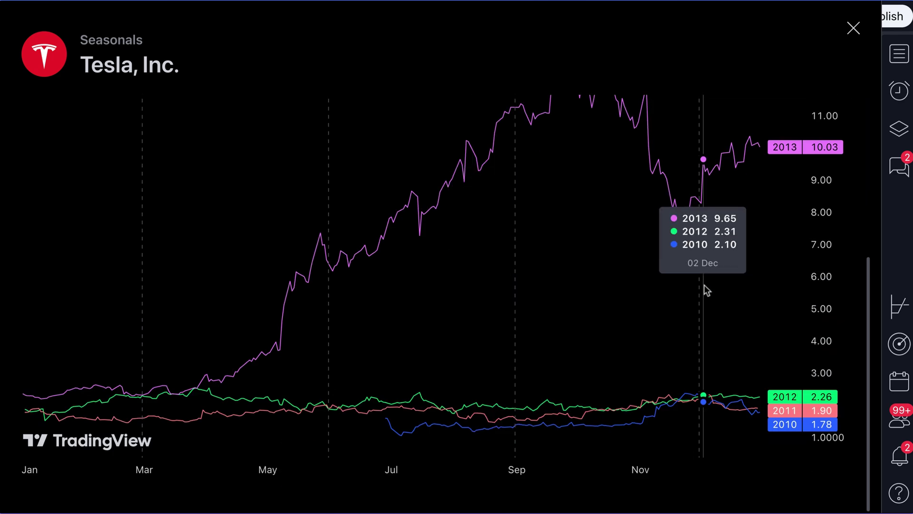
pyautogui.scroll(1, 742, 287)
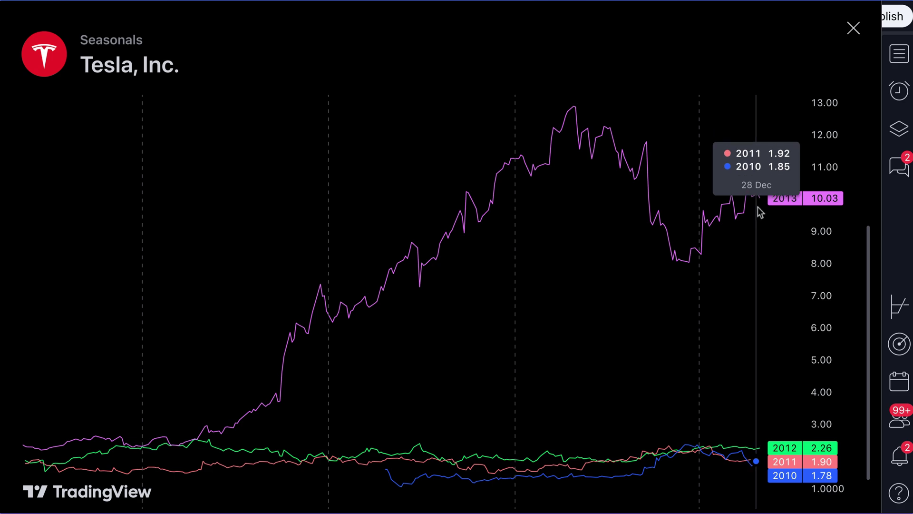
# - Alternate the 2010 to 2013 seasonals between percentage and price scales, ending on prices, and examine the curves
pyautogui.scroll(4, 555, 262)
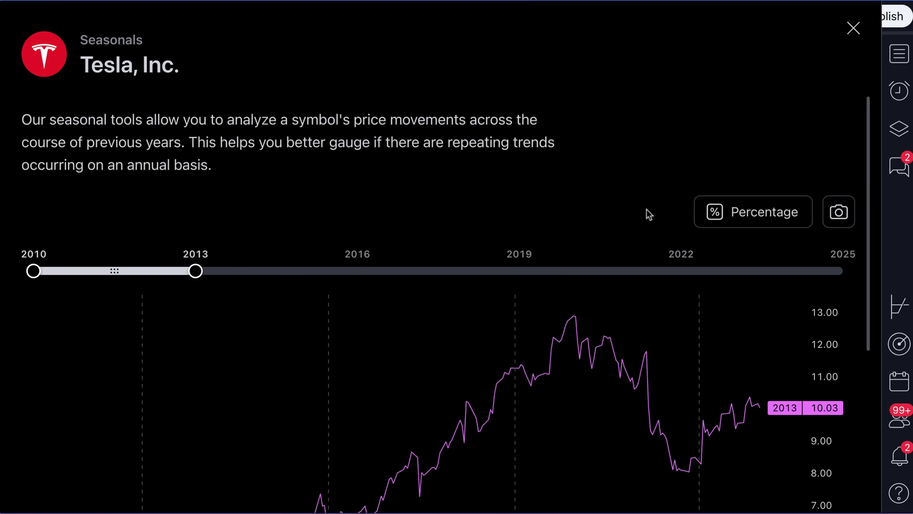
pyautogui.click(759, 213)
pyautogui.click(729, 212)
pyautogui.click(728, 213)
pyautogui.click(723, 215)
pyautogui.scroll(-4, 592, 335)
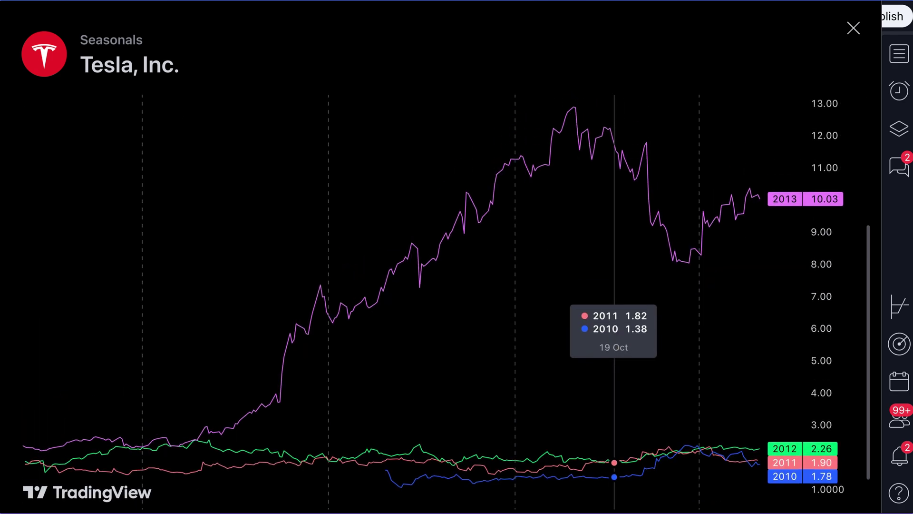
pyautogui.scroll(4, 792, 286)
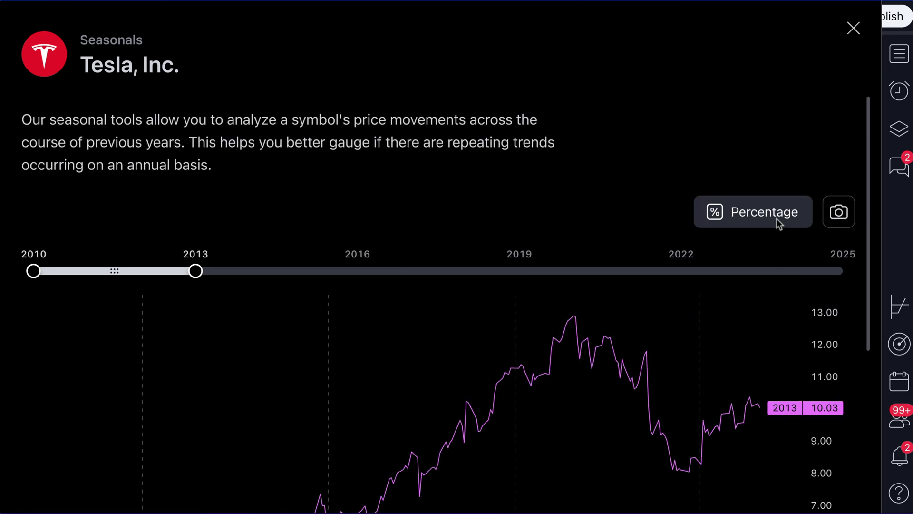
# - Turn the percentage scale back on and extend the seasonals range through 2025 to compare all years
pyautogui.click(722, 223)
pyautogui.moveTo(196, 271); pyautogui.dragTo(843, 271)
pyautogui.scroll(-5, 387, 299)
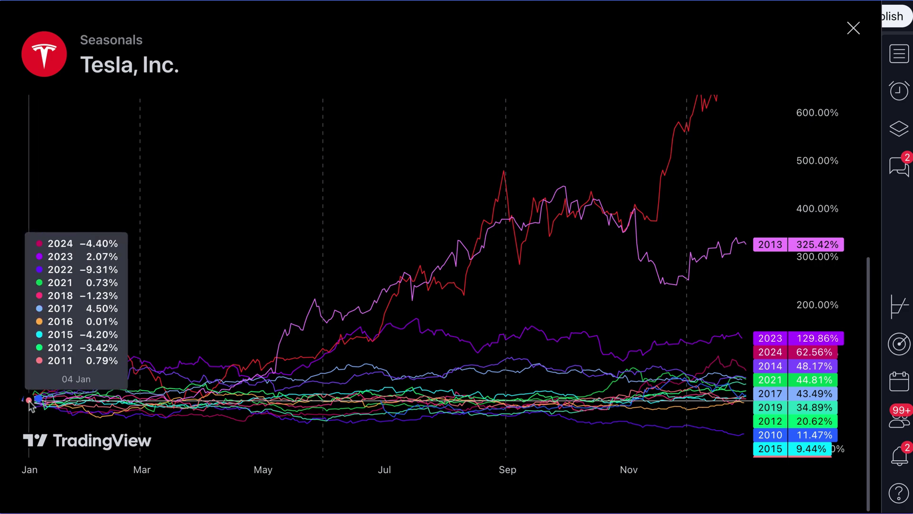
# - Review the snapshot options for the seasonals chart, close them, and return to the yearly curves
pyautogui.scroll(5, 281, 350)
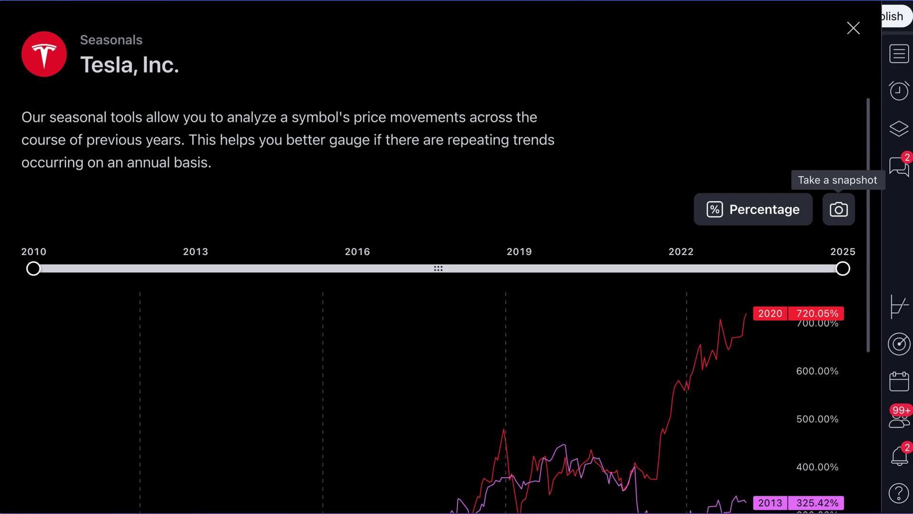
pyautogui.click(839, 209)
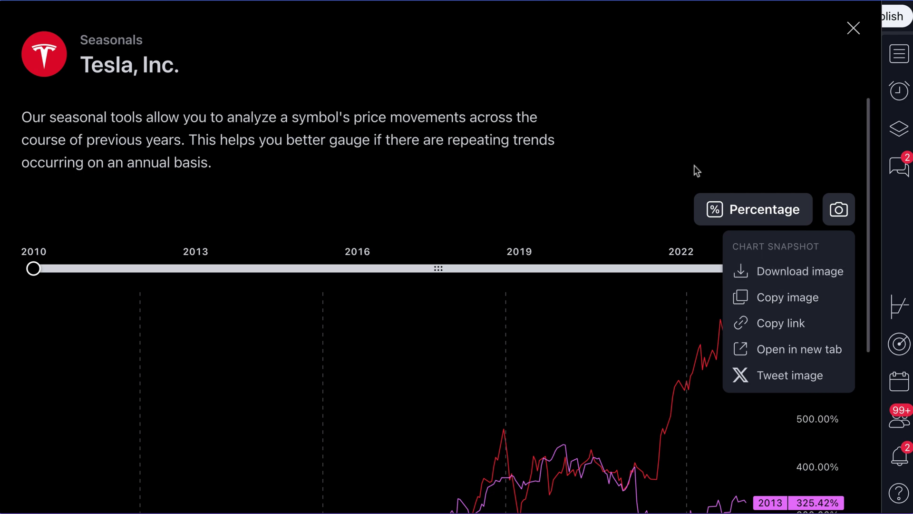
pyautogui.click(690, 152)
pyautogui.click(838, 209)
pyautogui.scroll(-5, 658, 238)
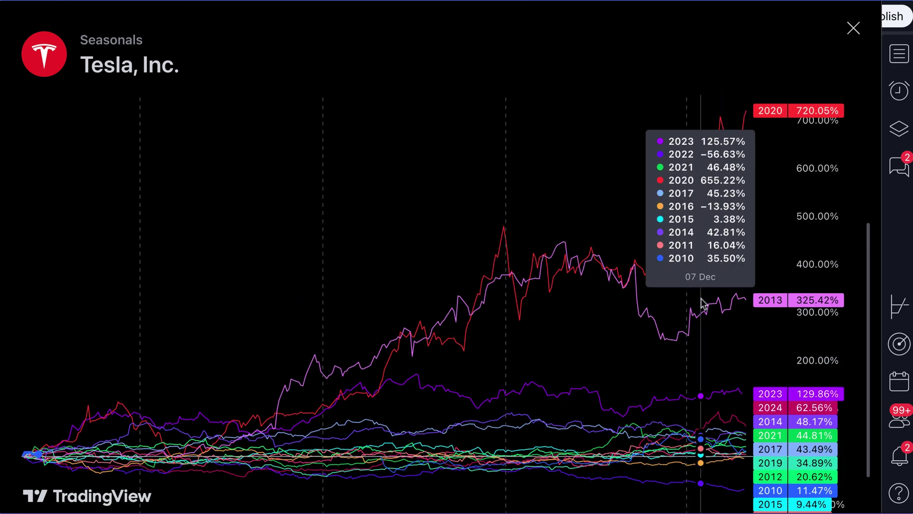
# - Close the Tesla seasonals window
pyautogui.scroll(5, 761, 76)
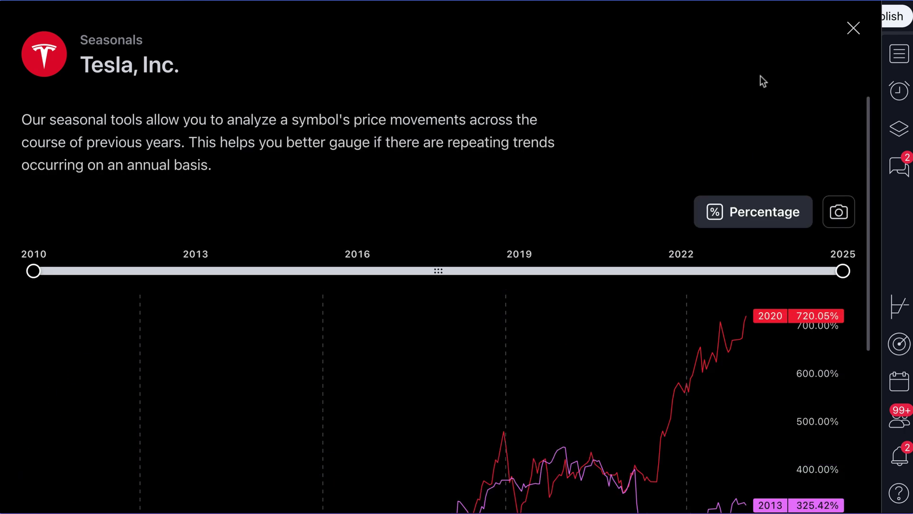
pyautogui.click(853, 28)
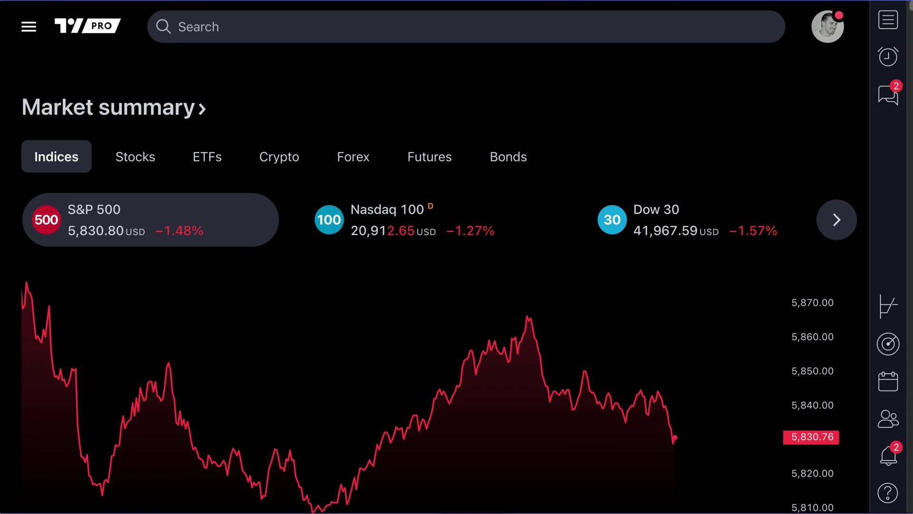
# - Search the symbols for "cl" and open the overview page of Crude Oil Futures
pyautogui.click(206, 30)
pyautogui.write('cl')
pyautogui.moveTo(259, 183)
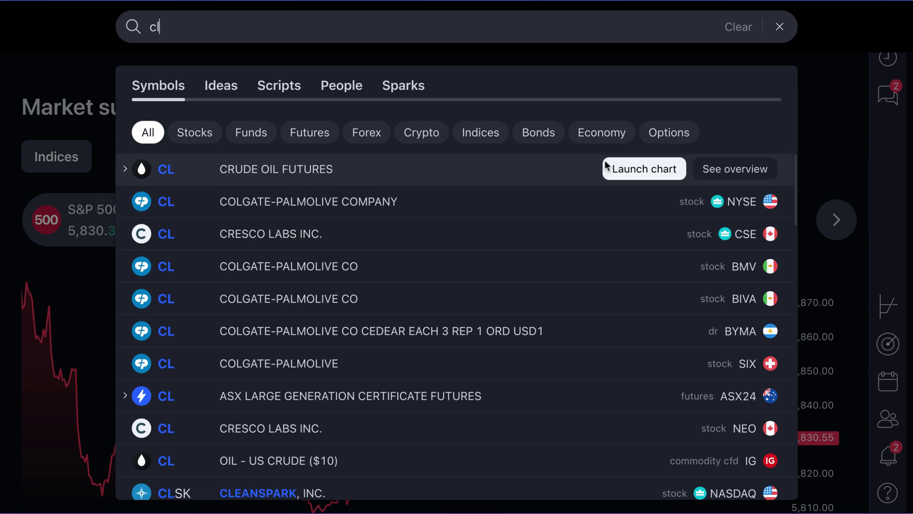
pyautogui.click(737, 172)
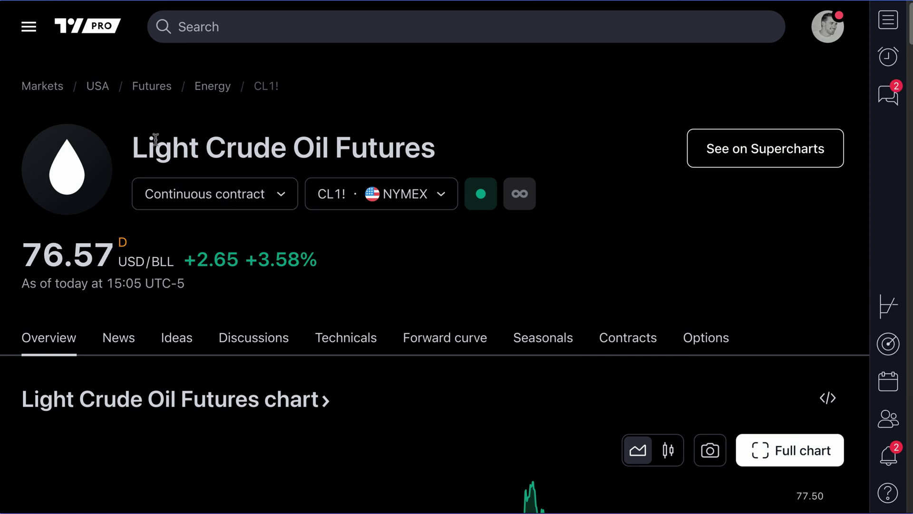
# - View the seasonals page of Light Crude Oil Futures with its 2020 to 2025 curves, and return to the overview page
pyautogui.click(562, 342)
pyautogui.scroll(-6, 464, 296)
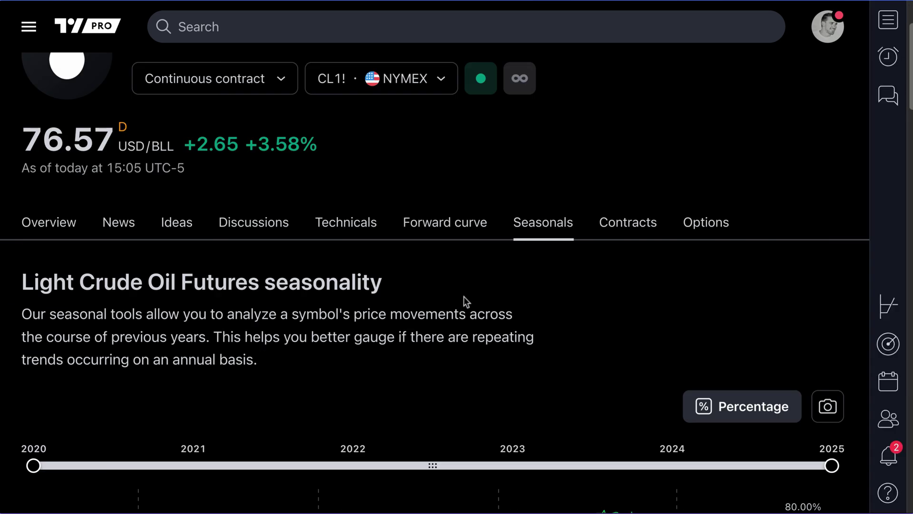
pyautogui.scroll(6, 463, 297)
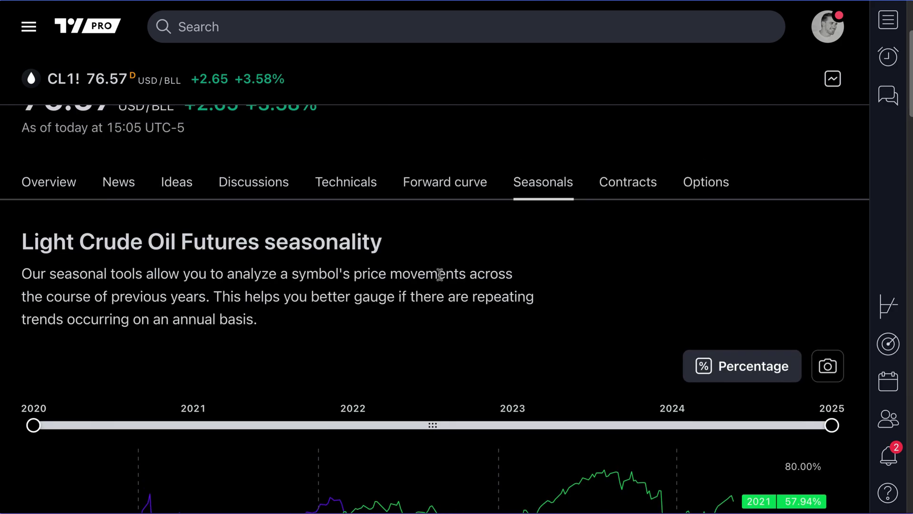
pyautogui.scroll(-7, 439, 274)
pyautogui.scroll(-6, 438, 273)
pyautogui.scroll(6, 438, 271)
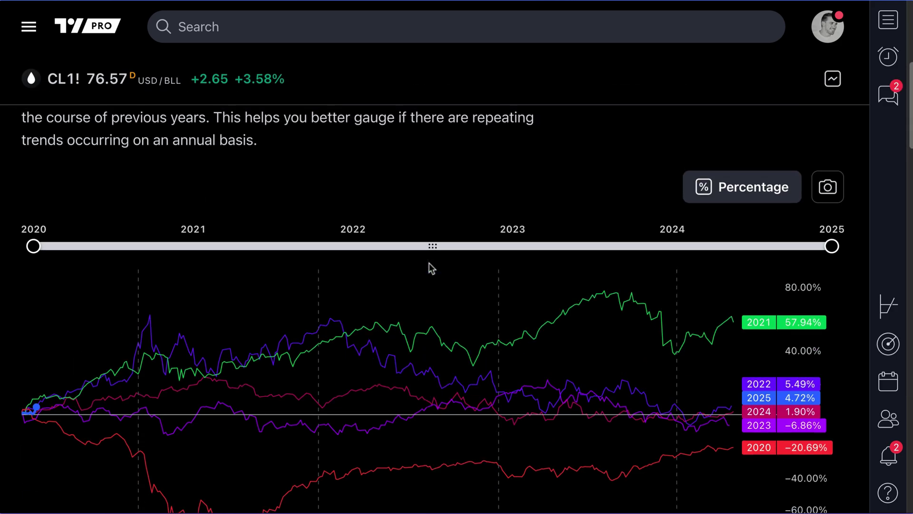
pyautogui.scroll(7, 430, 267)
pyautogui.click(42, 339)
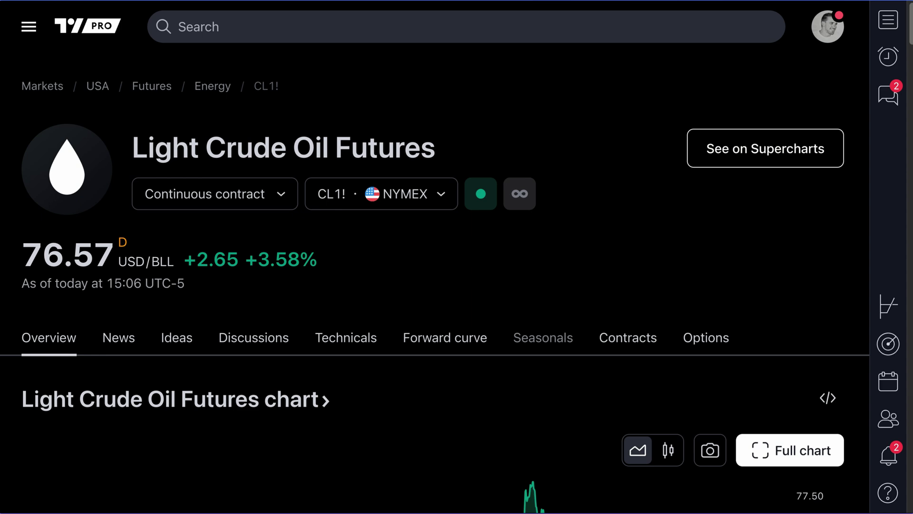
# - Reopen the seasonals of Light Crude Oil Futures and examine the yearly percentage curves from 2020 to 2025
pyautogui.click(543, 337)
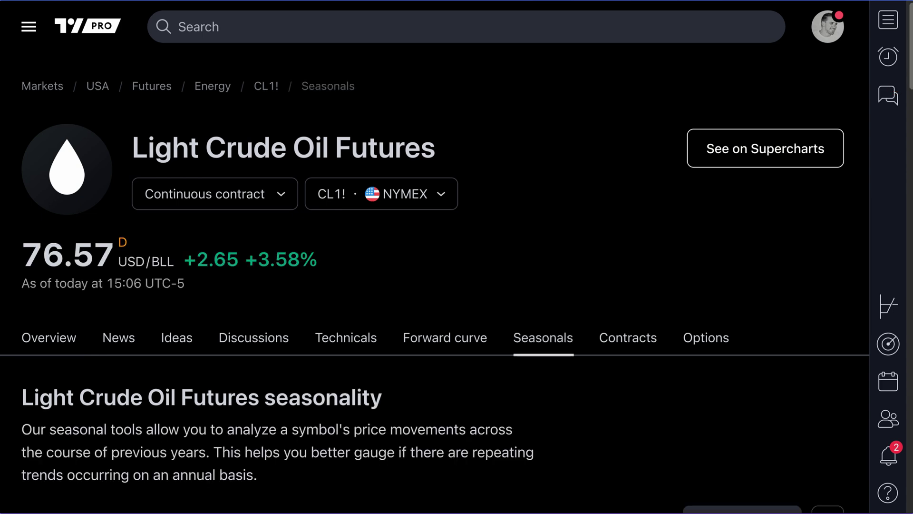
pyautogui.scroll(-6, 525, 314)
pyautogui.scroll(-3, 525, 314)
pyautogui.scroll(-5, 525, 322)
pyautogui.scroll(5, 525, 321)
pyautogui.scroll(1, 524, 333)
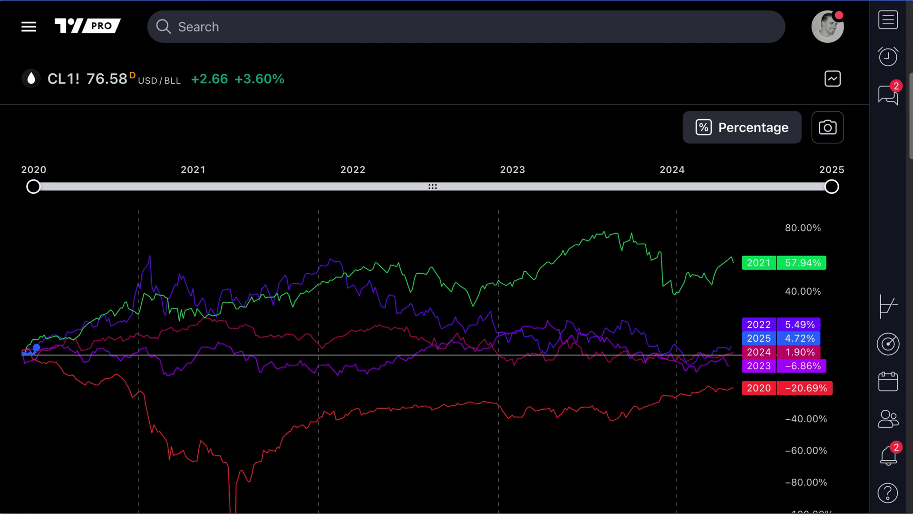
pyautogui.scroll(-2, 430, 333)
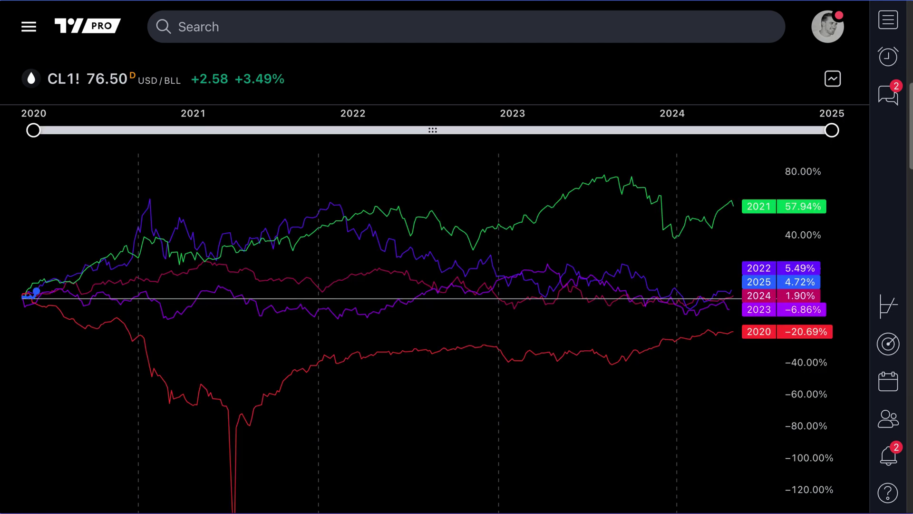
pyautogui.scroll(1, 433, 309)
pyautogui.scroll(-3, 433, 310)
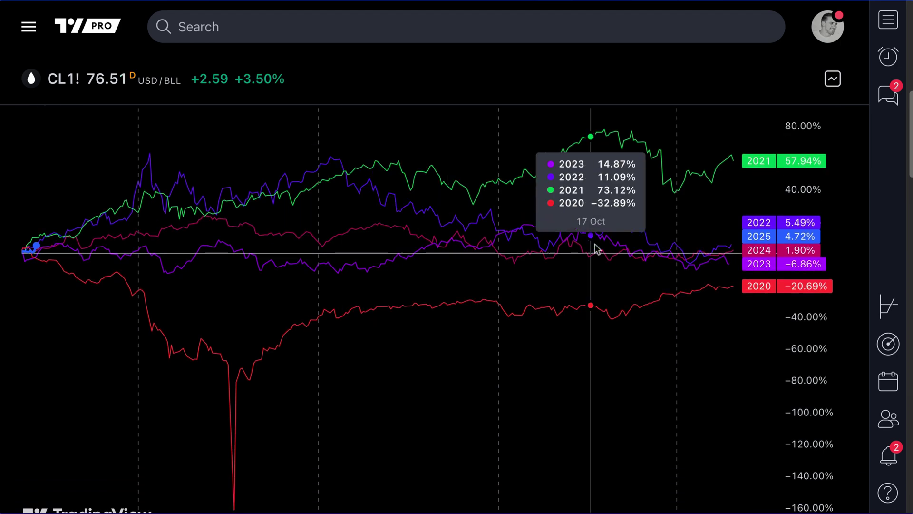
# - Narrow the crude oil seasonals range to 2022 through 2023 and compare the two yearly curves
pyautogui.scroll(5, 550, 239)
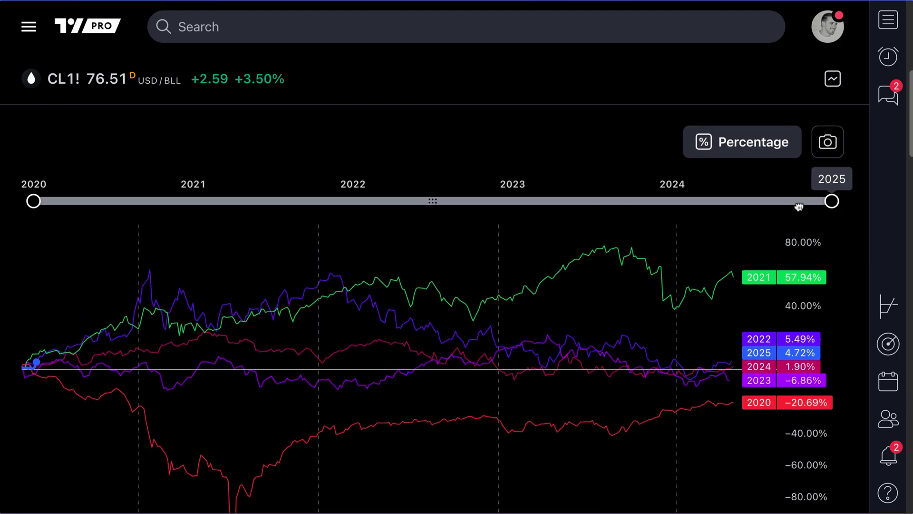
pyautogui.moveTo(832, 202); pyautogui.dragTo(513, 201)
pyautogui.moveTo(33, 201); pyautogui.dragTo(353, 201)
pyautogui.scroll(-1, 486, 253)
pyautogui.scroll(-4, 486, 253)
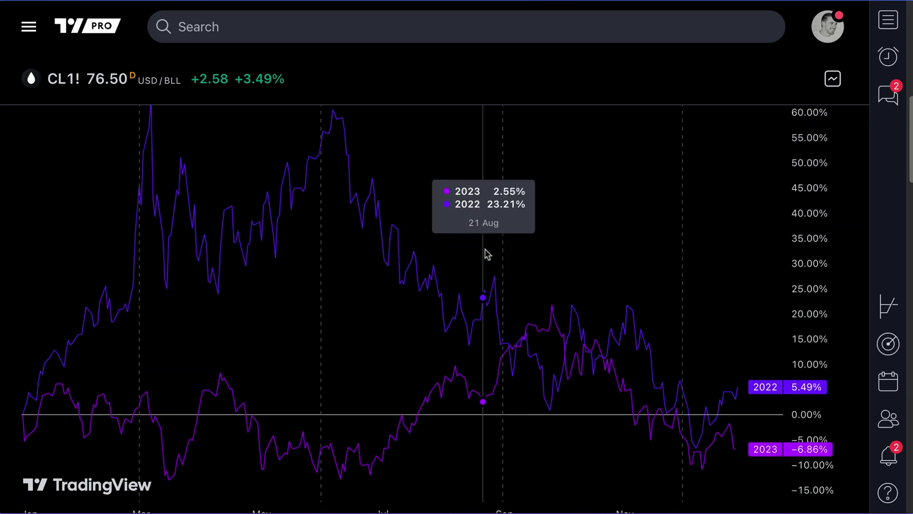
# - Extend the end of the crude oil seasonals range to 2025 and check the curves in prices before restoring the percentage scale
pyautogui.scroll(5, 486, 253)
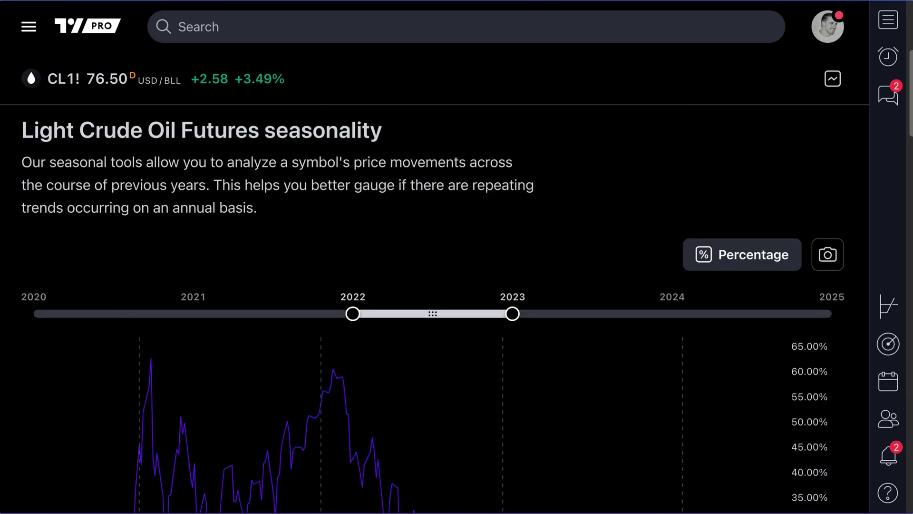
pyautogui.moveTo(512, 316); pyautogui.dragTo(832, 315)
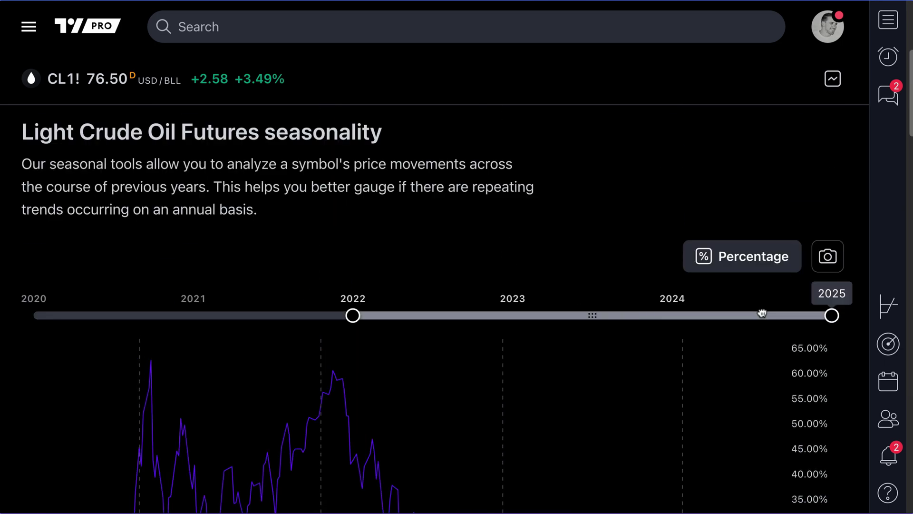
pyautogui.click(740, 257)
pyautogui.scroll(-4, 761, 304)
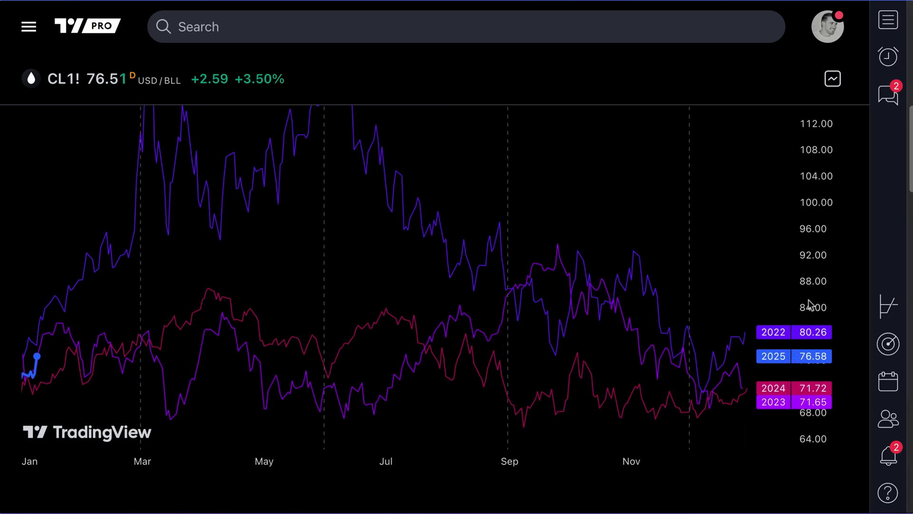
pyautogui.scroll(4, 809, 302)
pyautogui.click(746, 263)
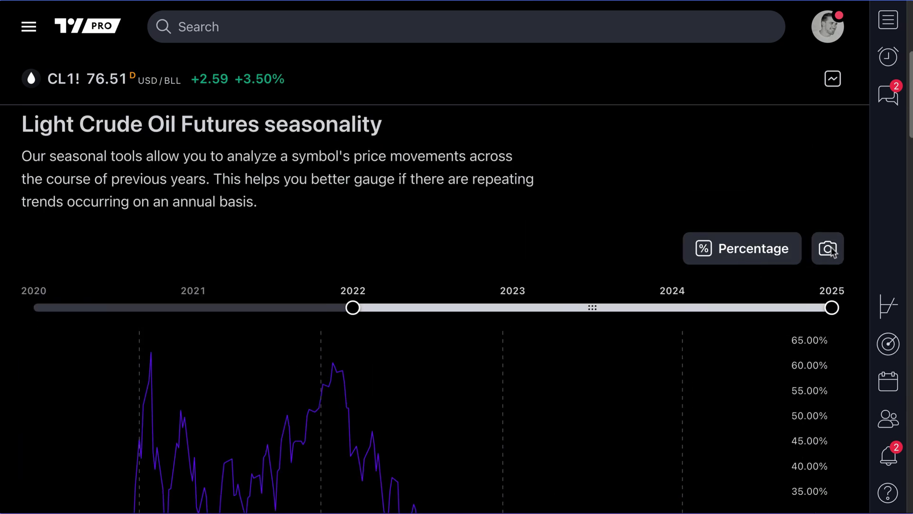
# - Check the snapshot options for the crude oil seasonals chart and return to the yearly curves
pyautogui.click(827, 248)
pyautogui.click(804, 334)
pyautogui.scroll(-5, 561, 181)
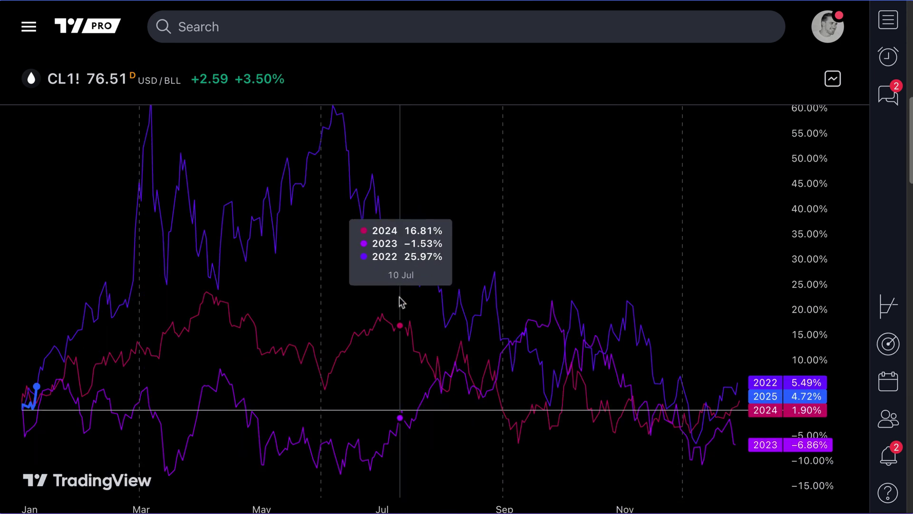
# - Examine the crude oil percentage curves from 2022 to 2025 through the months of the year, including March, April and September
pyautogui.scroll(3, 395, 286)
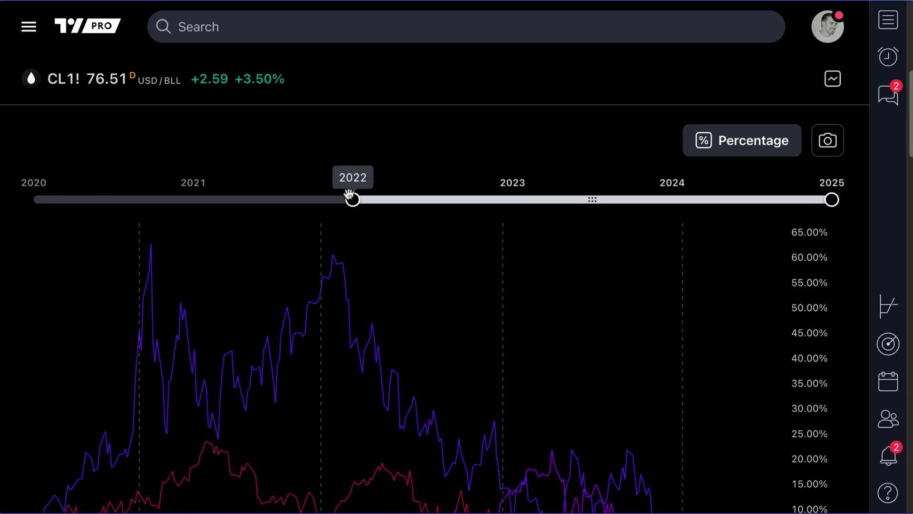
pyautogui.scroll(-3, 340, 263)
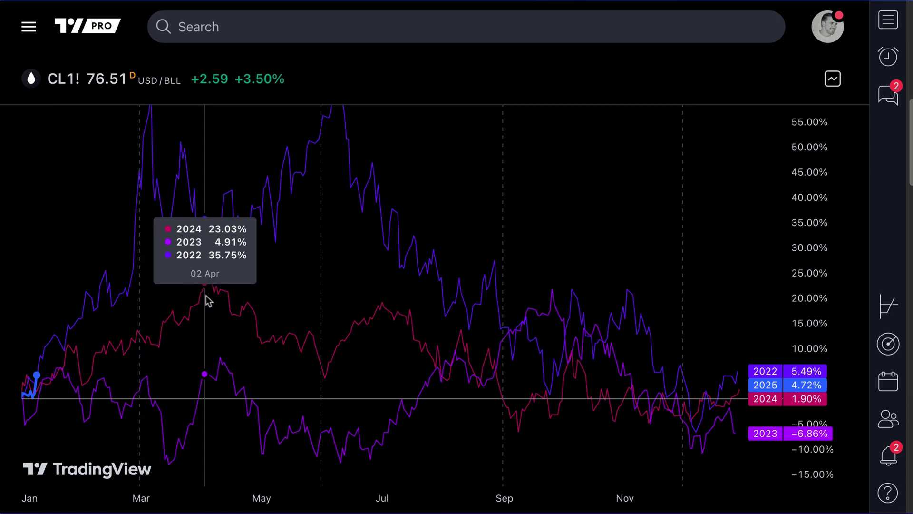
pyautogui.scroll(1, 214, 303)
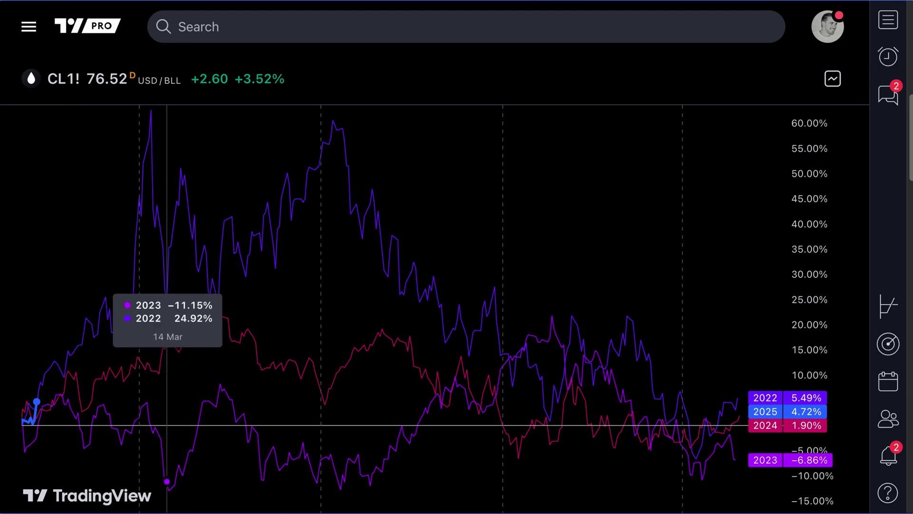
pyautogui.scroll(-2, 183, 376)
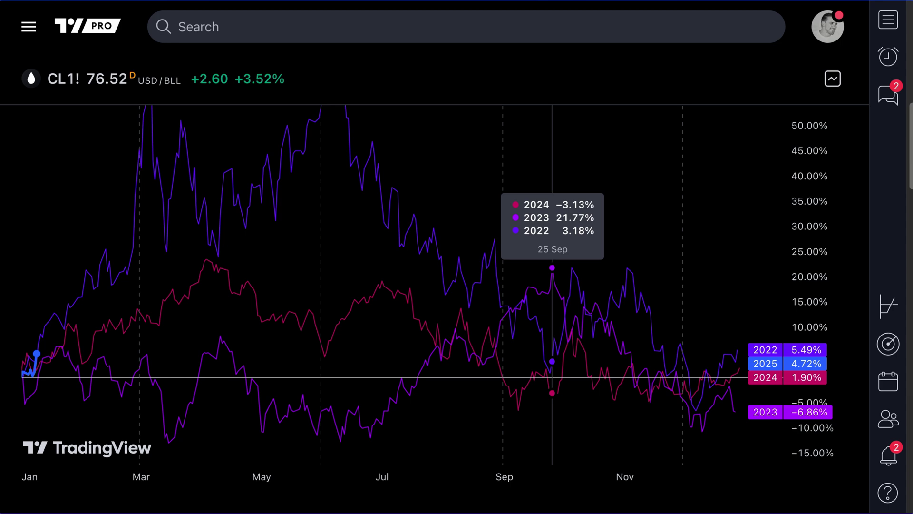
# - Move the start of the crude oil seasonals range back to 2020 and view all the yearly curves
pyautogui.scroll(5, 524, 291)
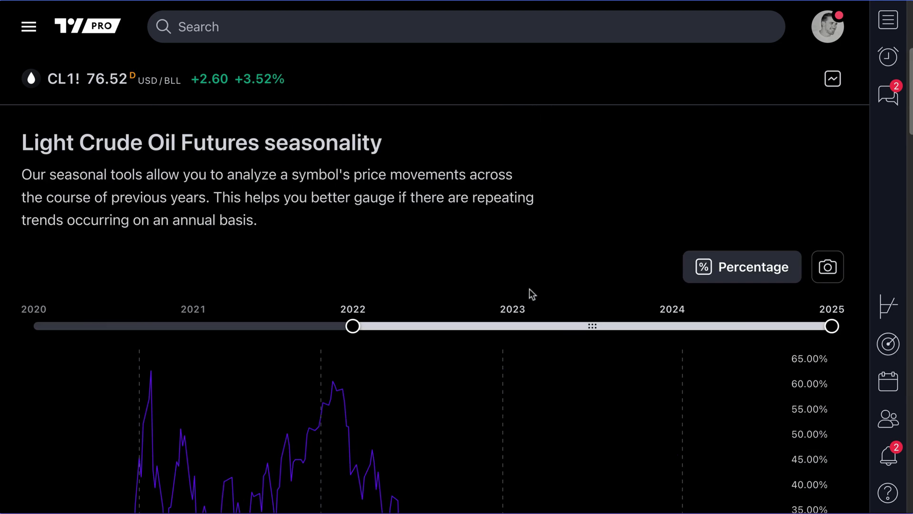
pyautogui.moveTo(339, 329); pyautogui.dragTo(73, 320)
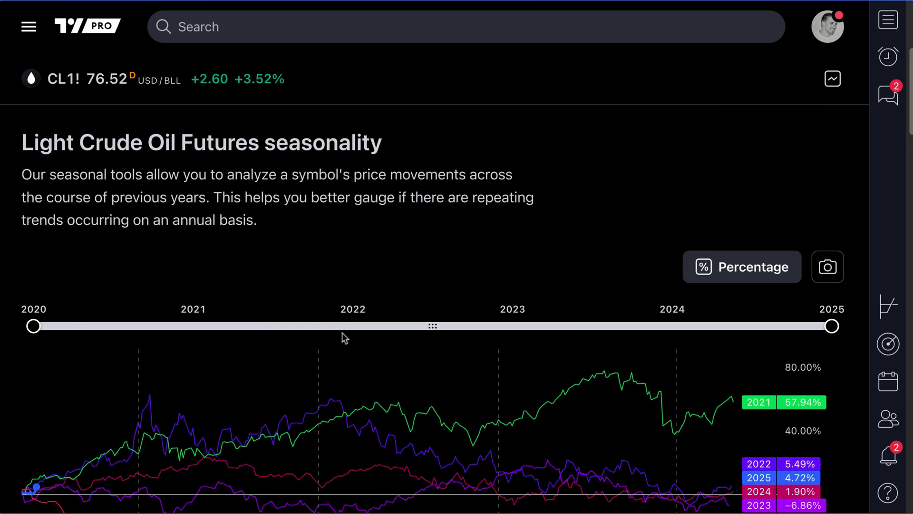
pyautogui.scroll(-3, 343, 337)
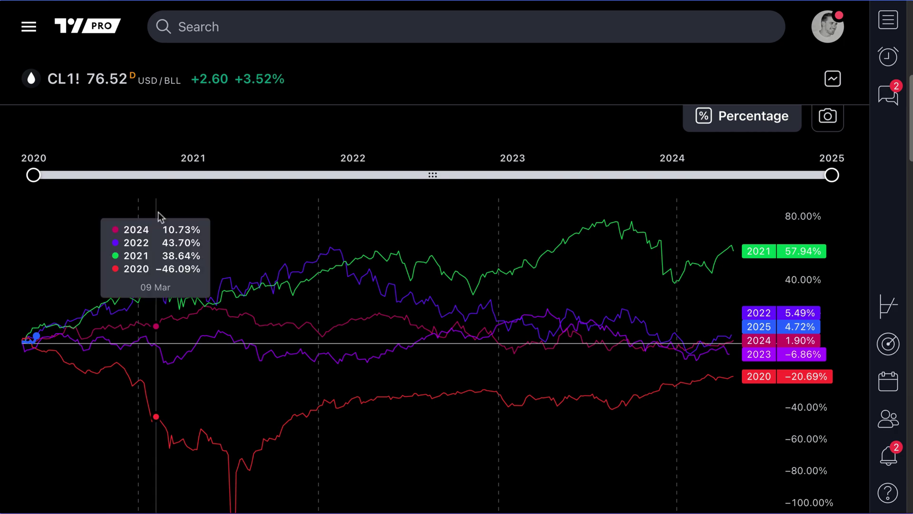
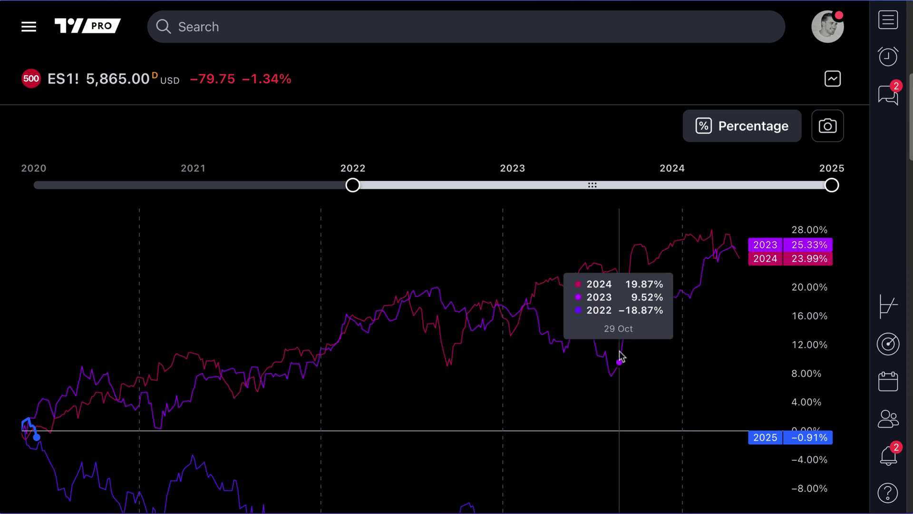
# - Examine the S&P 500 E-mini Futures seasonals from 2022 to 2025, comparing the 2022, 2023 and 2024 percentage curves
pyautogui.scroll(3, 715, 284)
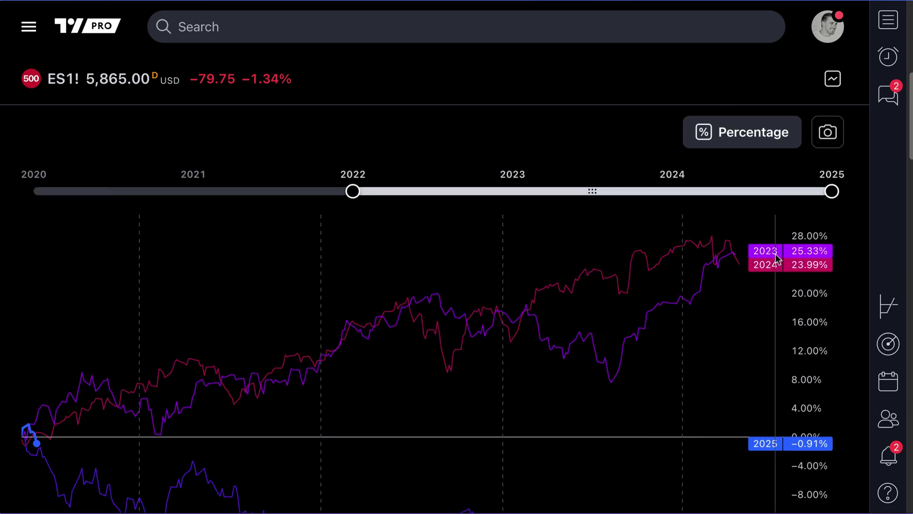
pyautogui.scroll(-3, 88, 334)
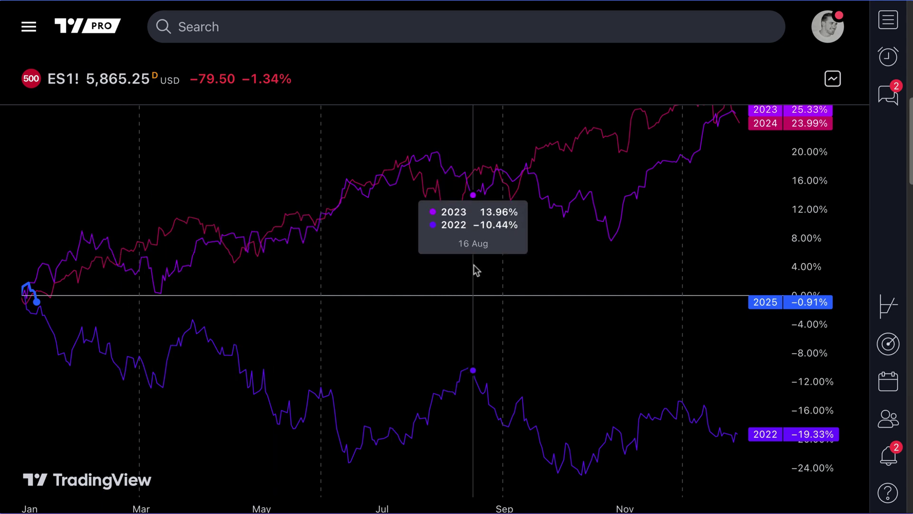
pyautogui.scroll(-1, 482, 266)
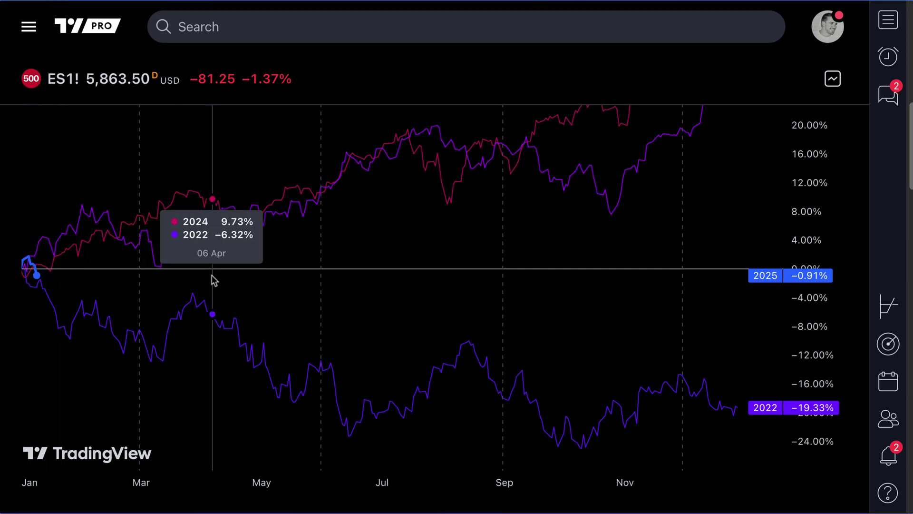
pyautogui.scroll(3, 212, 280)
pyautogui.scroll(-3, 212, 281)
# - Extend the start of the S&P 500 E-mini seasonals range back to 2020 and compare the yearly curves
pyautogui.scroll(3, 358, 203)
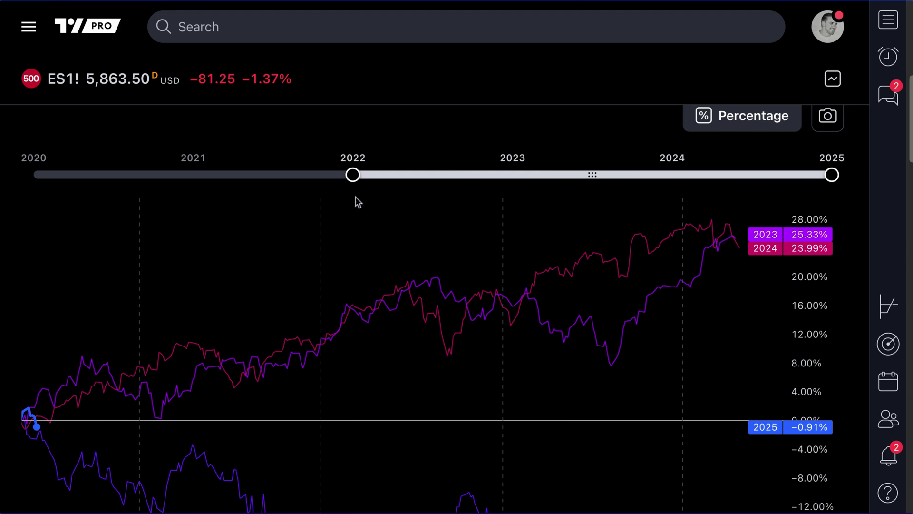
pyautogui.moveTo(353, 175); pyautogui.dragTo(33, 174)
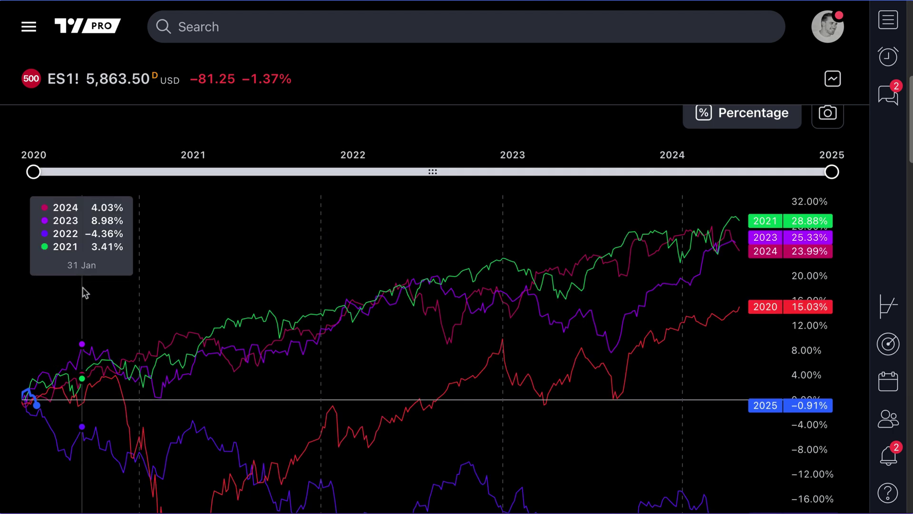
pyautogui.scroll(-3, 83, 291)
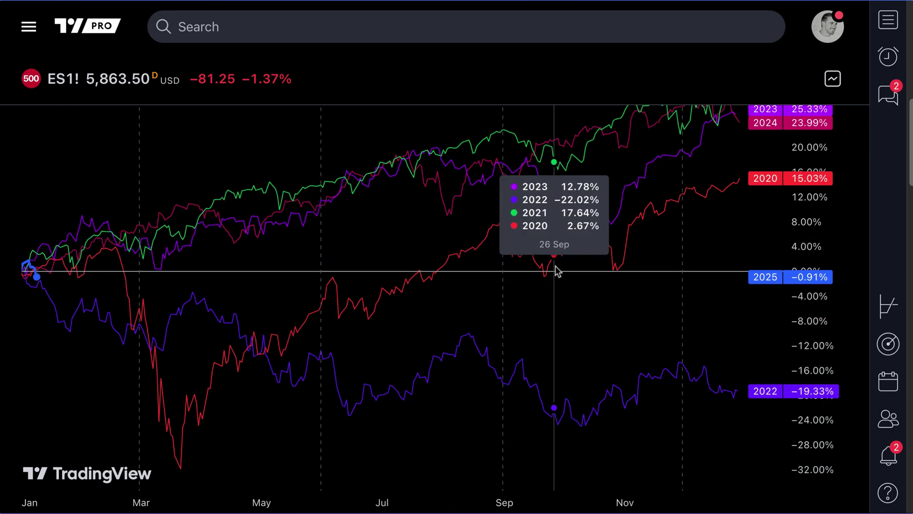
# - Return to the overview page of S&P 500 E-mini Futures
pyautogui.scroll(10, 196, 323)
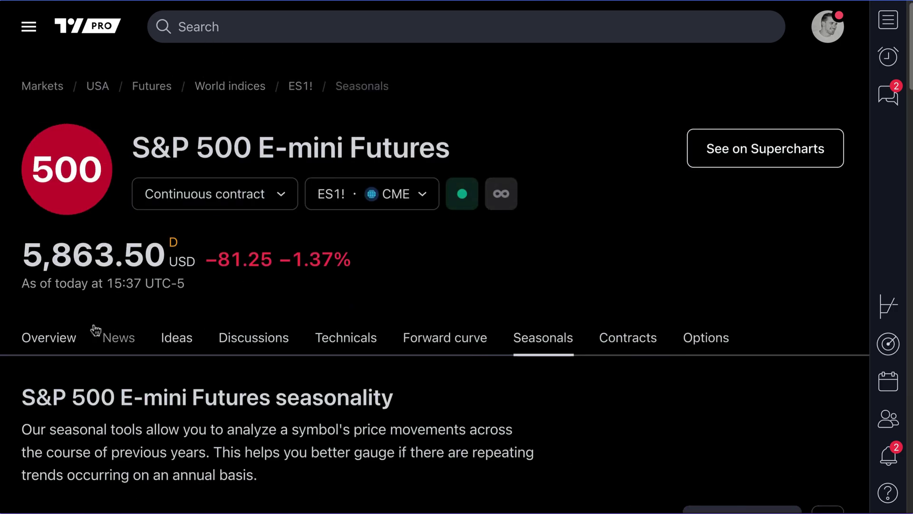
pyautogui.click(74, 339)
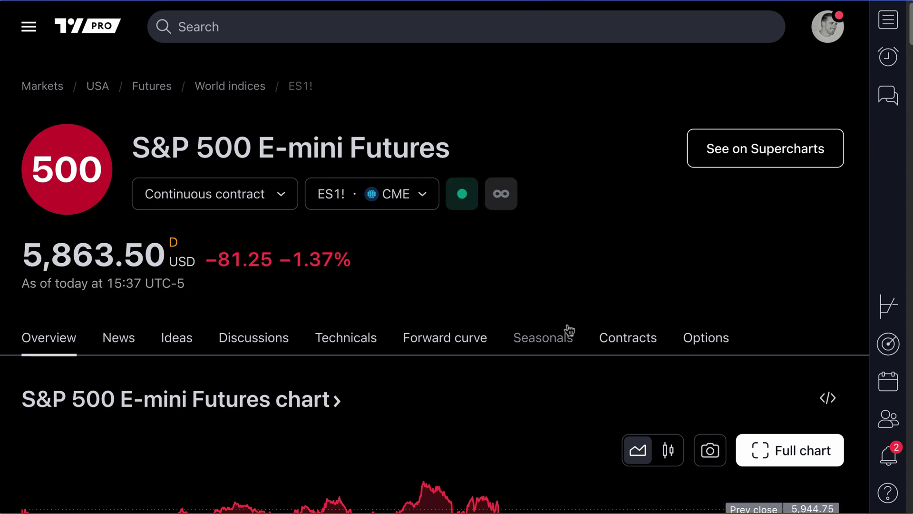
pyautogui.scroll(-3, 546, 327)
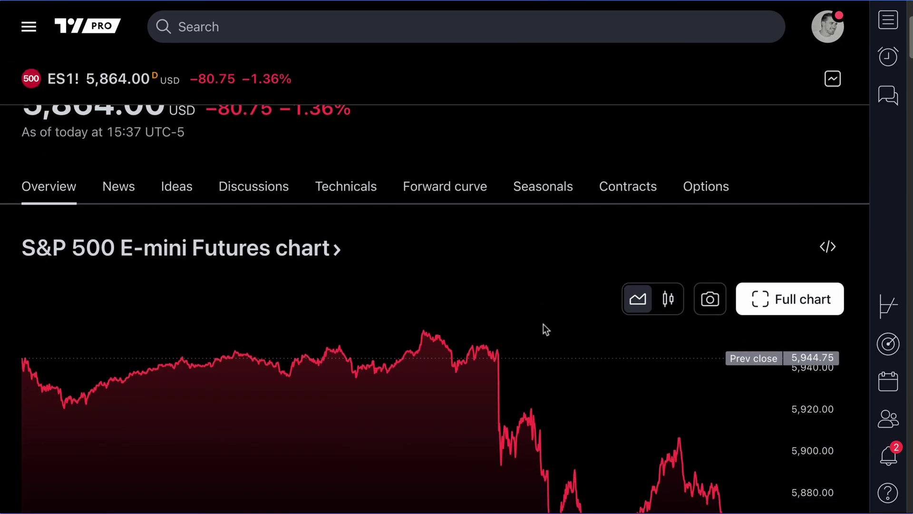
pyautogui.scroll(4, 545, 327)
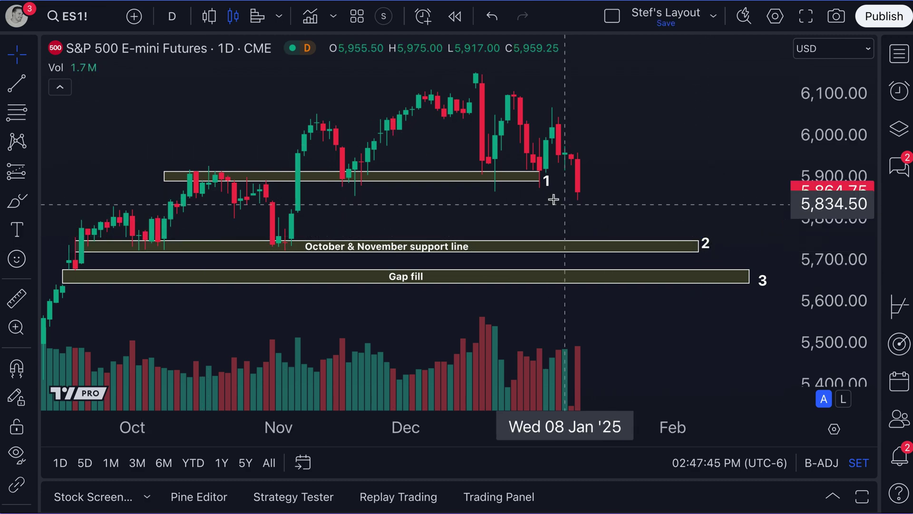
# - Extend the end of the October All-time highs box past the latest candle on the S&P 500 E-mini daily chart
pyautogui.click(550, 180)
pyautogui.moveTo(568, 183); pyautogui.dragTo(654, 187)
pyautogui.click(550, 224)
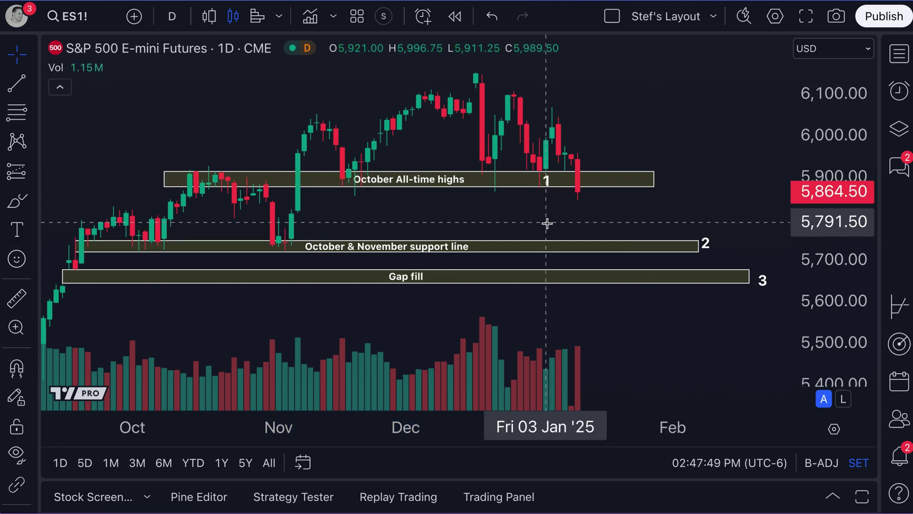
# - Move the number 1 label just beyond the far end of the October All-time highs box
pyautogui.scroll(-1, 594, 226)
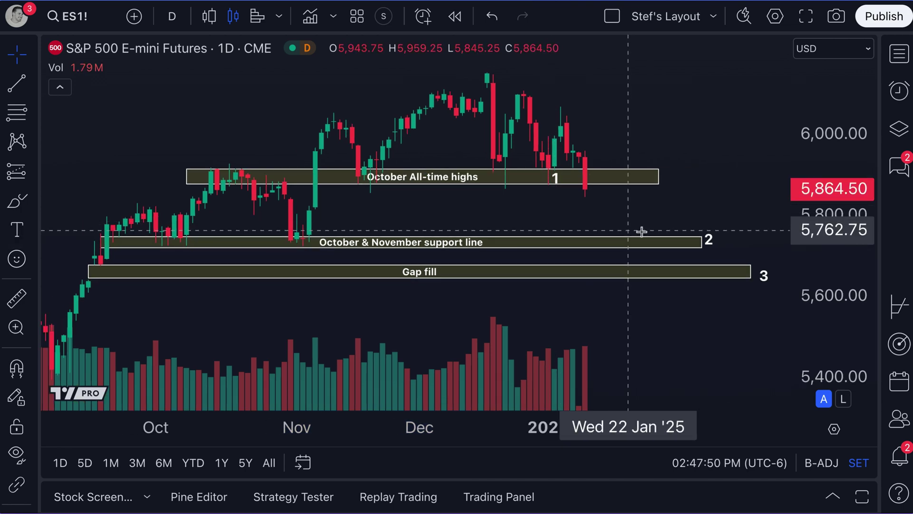
pyautogui.click(555, 178)
pyautogui.moveTo(556, 178); pyautogui.dragTo(675, 176)
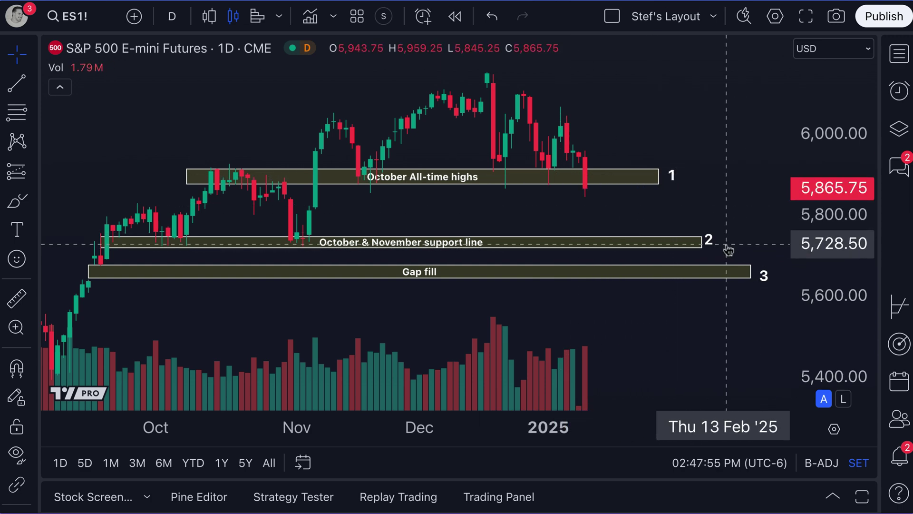
pyautogui.click(709, 242)
pyautogui.click(638, 212)
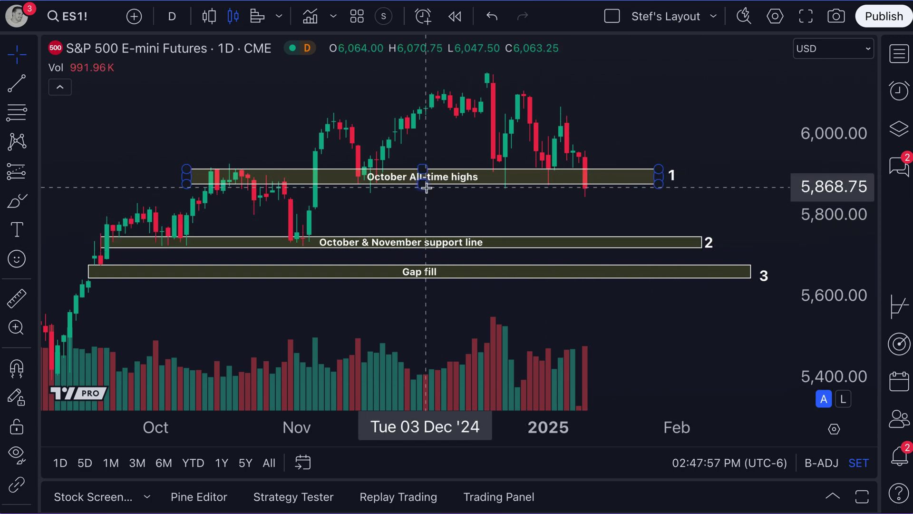
# - Find the built-in Seasonality indicator, mark it as a favorite and add it to the chart
pyautogui.click(310, 18)
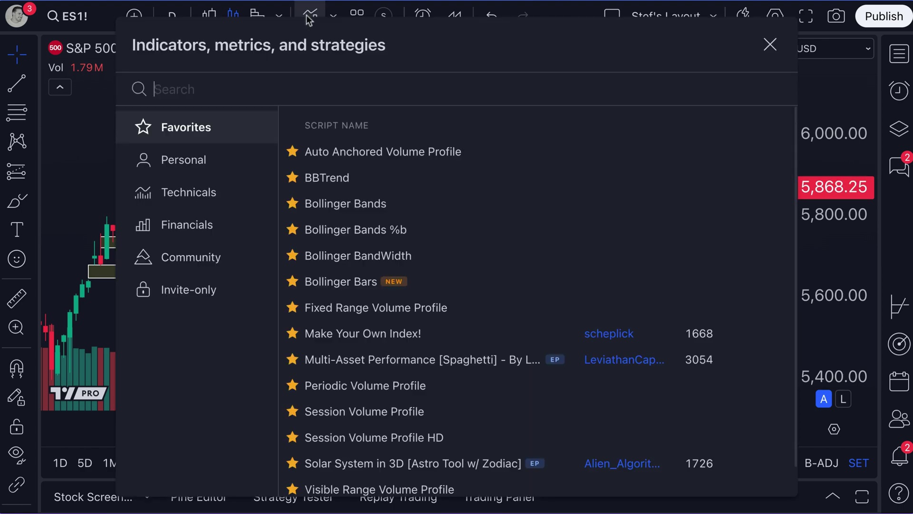
pyautogui.write('seas')
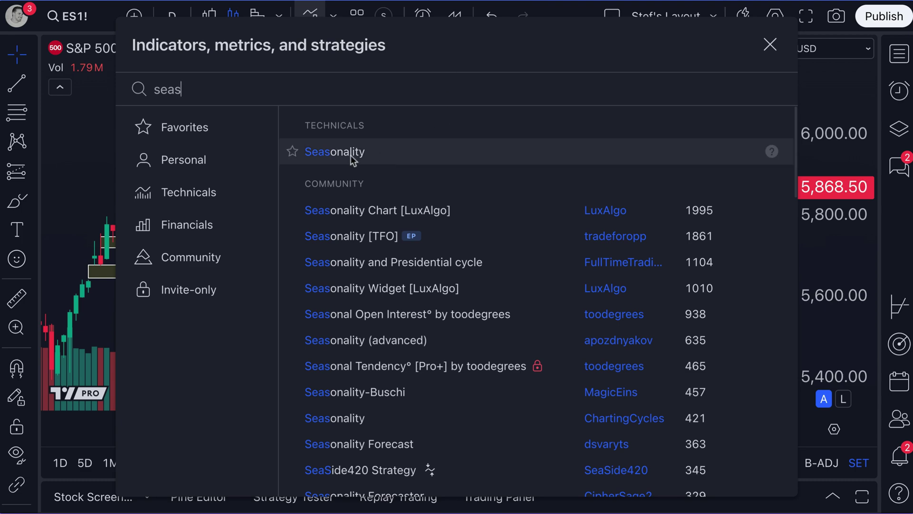
pyautogui.click(292, 151)
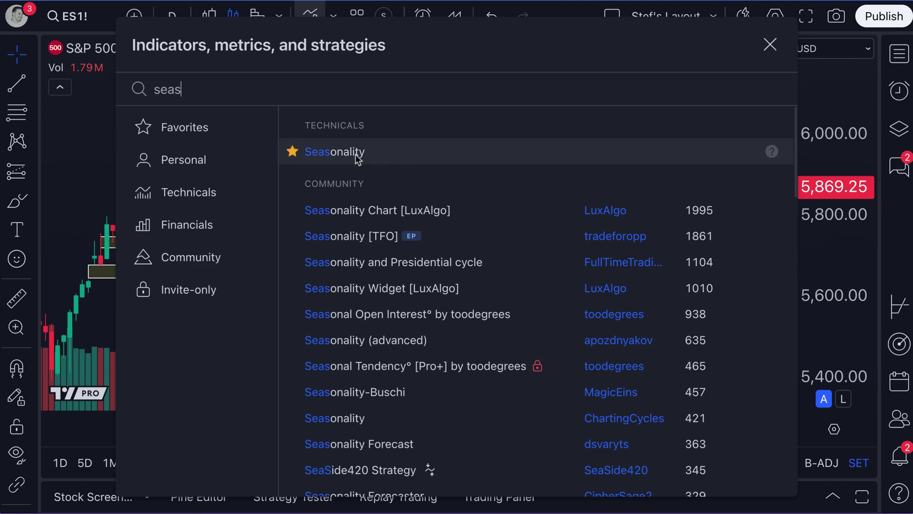
pyautogui.click(335, 152)
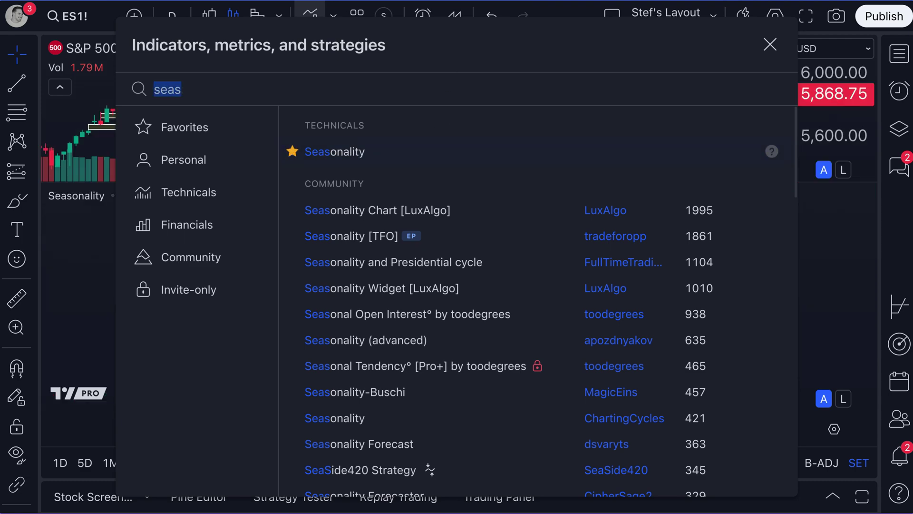
# - Read through the Seasonality indicator's help article, including its heatmap and plots sections, and return to the chart
pyautogui.click(771, 152)
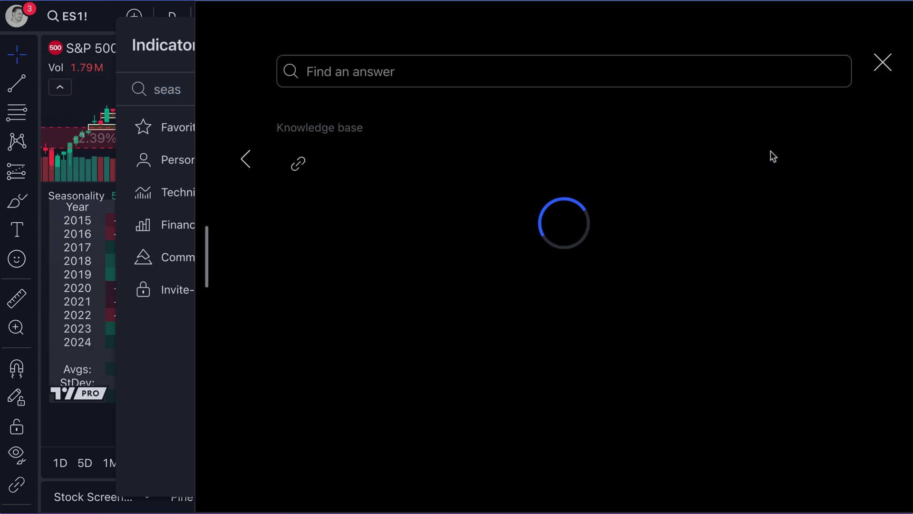
pyautogui.scroll(-8, 485, 247)
pyautogui.scroll(-10, 563, 285)
pyautogui.scroll(-13, 563, 285)
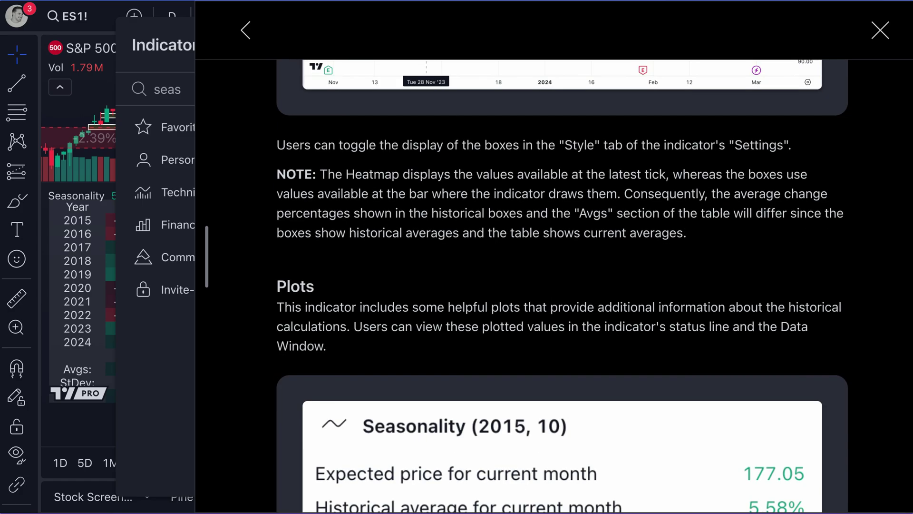
pyautogui.scroll(-13, 563, 285)
pyautogui.scroll(20, 562, 286)
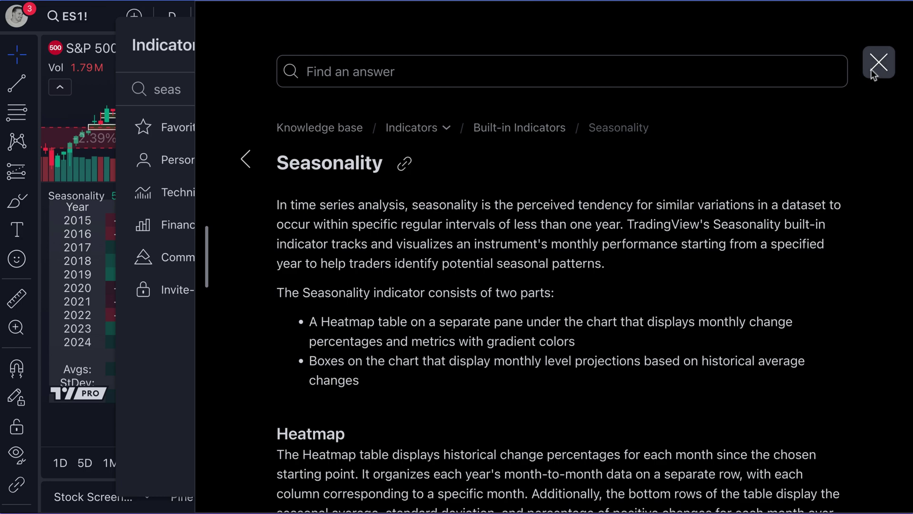
pyautogui.click(874, 73)
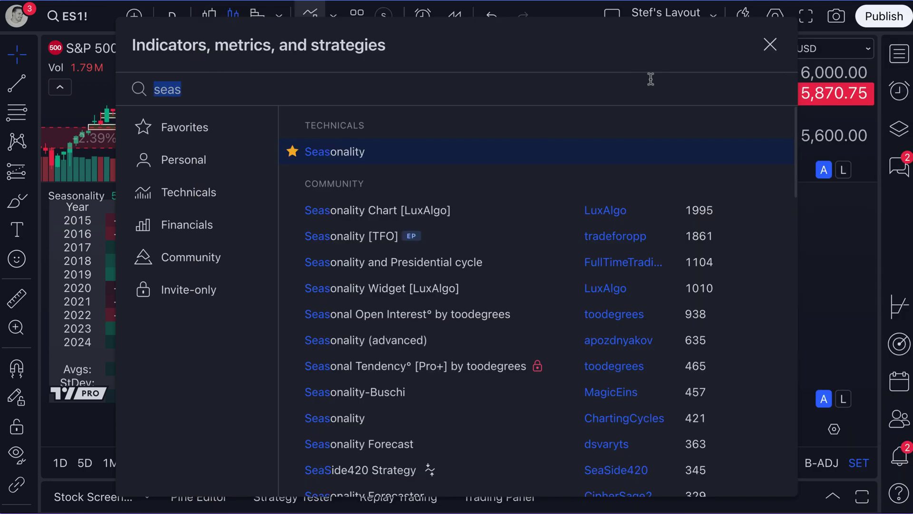
pyautogui.click(766, 49)
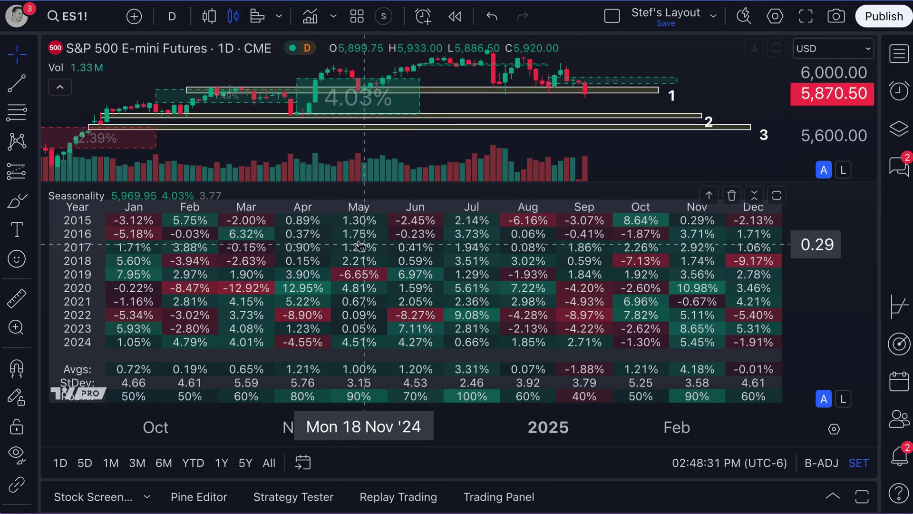
# - Maximize the Seasonality heatmap pane and dismiss the news notification covering it
pyautogui.moveTo(233, 150); pyautogui.dragTo(263, 150)
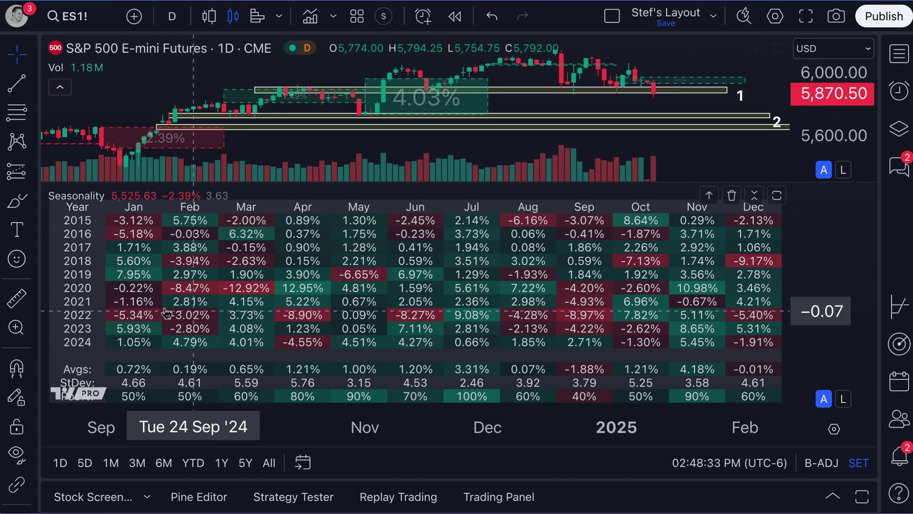
pyautogui.doubleClick(418, 193)
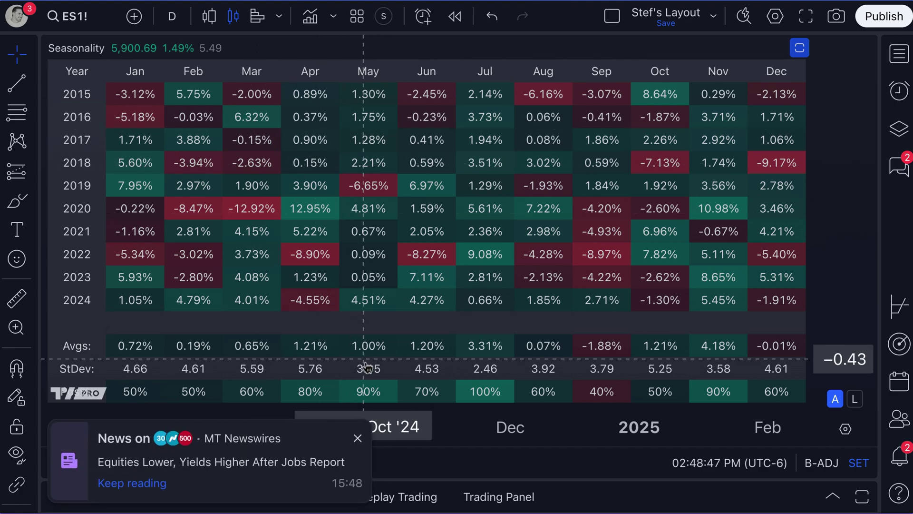
pyautogui.click(357, 437)
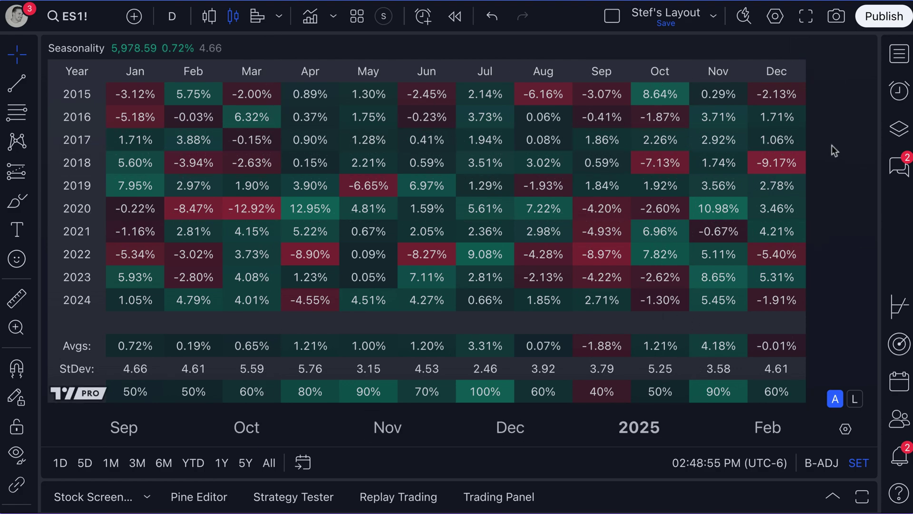
# - Examine the Seasonals chart in the symbol details of S&P 500 E-mini Futures and check its expanded view
pyautogui.click(899, 53)
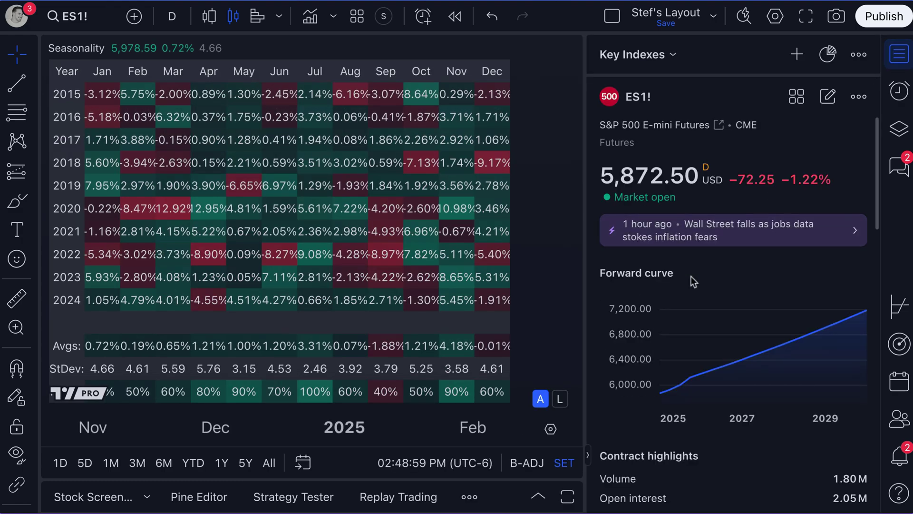
pyautogui.scroll(-10, 695, 279)
pyautogui.scroll(3, 709, 290)
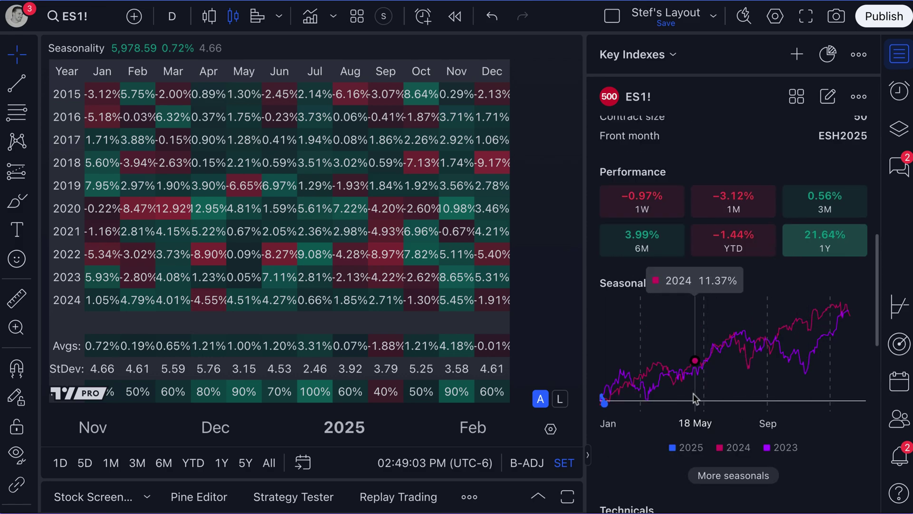
pyautogui.click(740, 477)
pyautogui.click(556, 27)
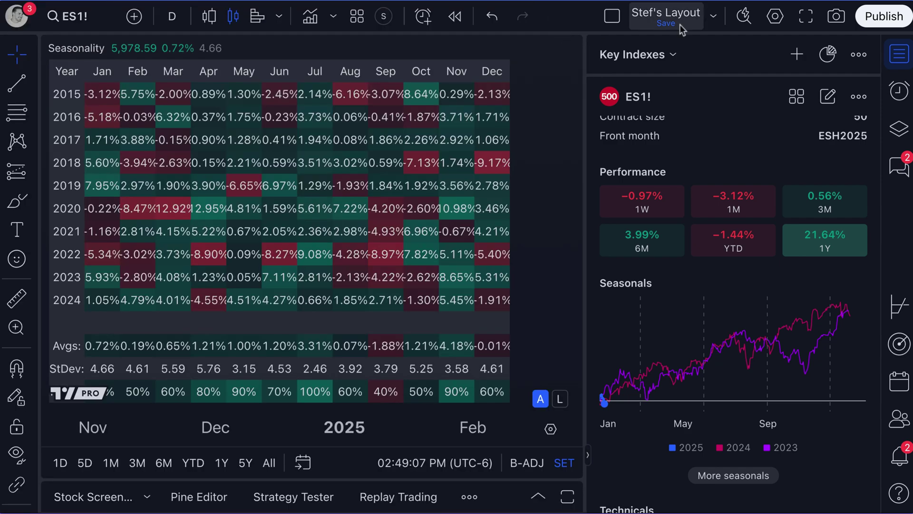
pyautogui.click(899, 54)
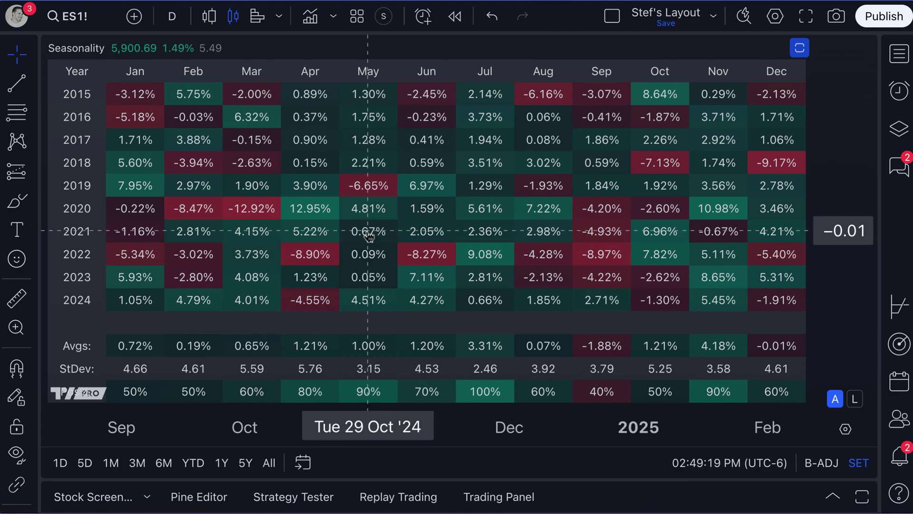
# - Switch the chart symbol to Coinbase BTCUSD and examine its monthly Seasonality heatmap
pyautogui.click(70, 16)
pyautogui.write('BTCUSD')
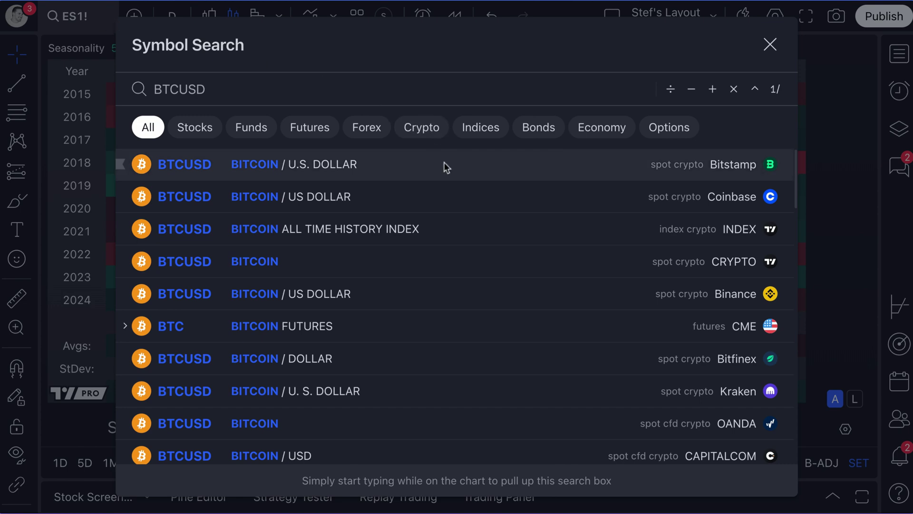
pyautogui.click(499, 199)
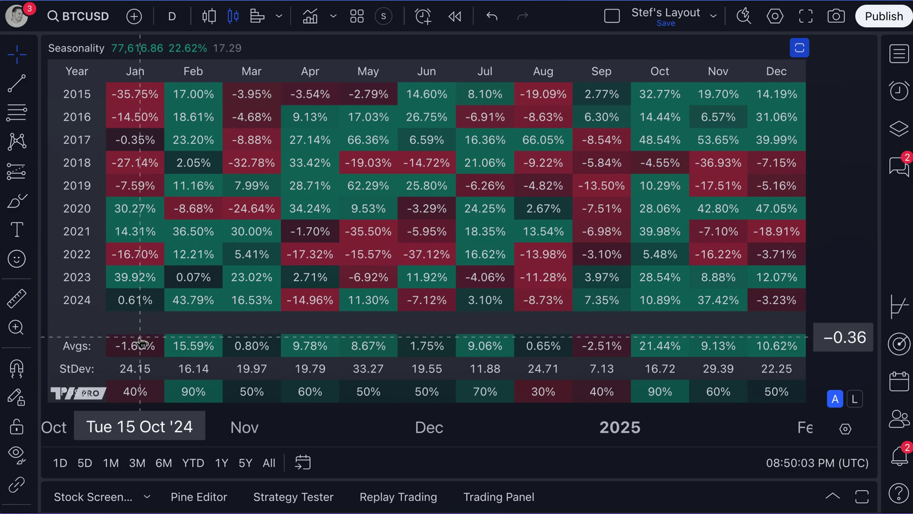
pyautogui.moveTo(144, 379)
pyautogui.mouseDown()
pyautogui.moveTo(179, 377)
pyautogui.moveTo(142, 379)
pyautogui.mouseUp()
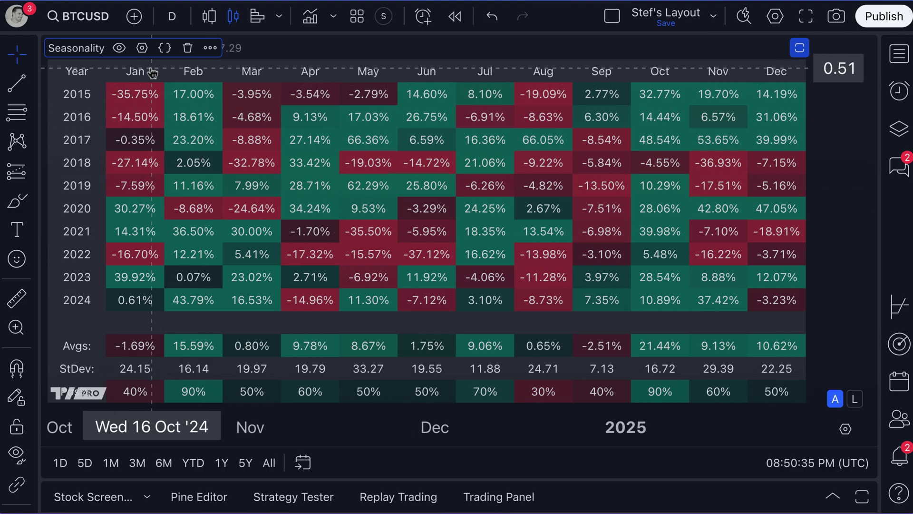
# - Set the Seasonality indicator's starting year to 2021 and view the shortened BTCUSD heatmap
pyautogui.click(141, 50)
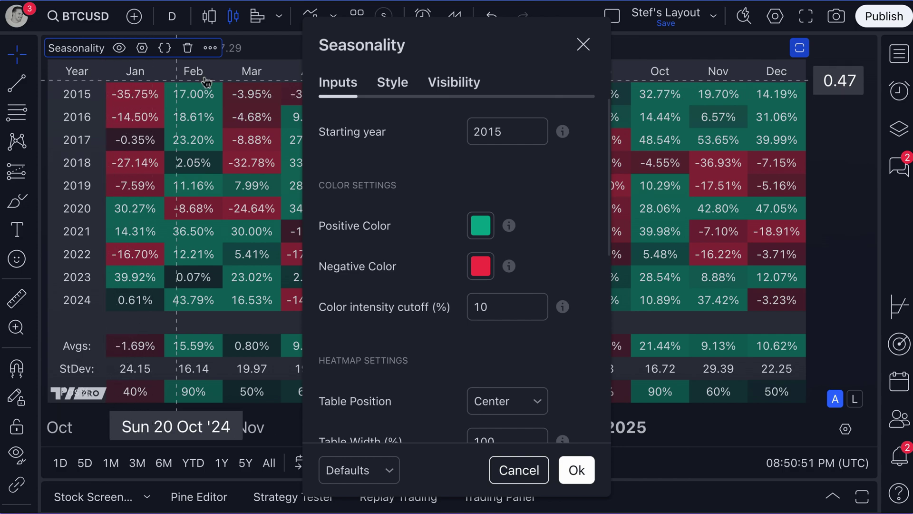
pyautogui.doubleClick(496, 132)
pyautogui.write('2021')
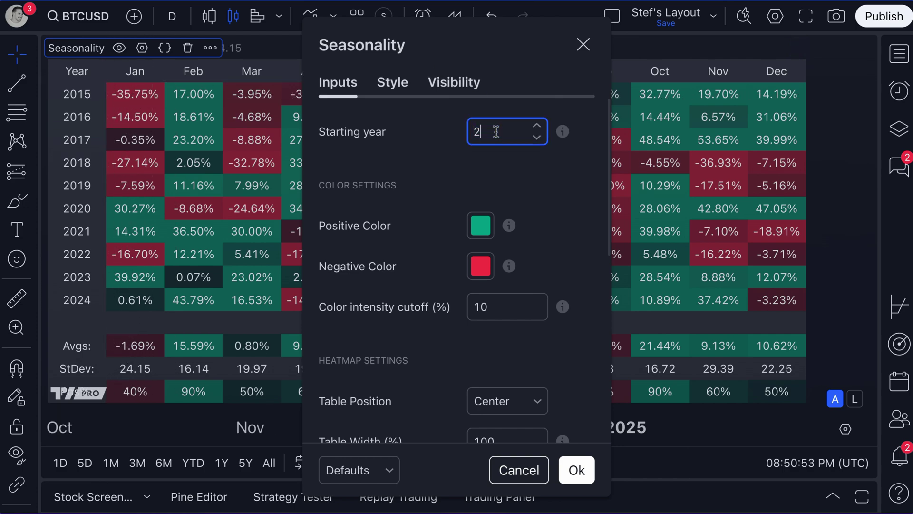
pyautogui.click(529, 178)
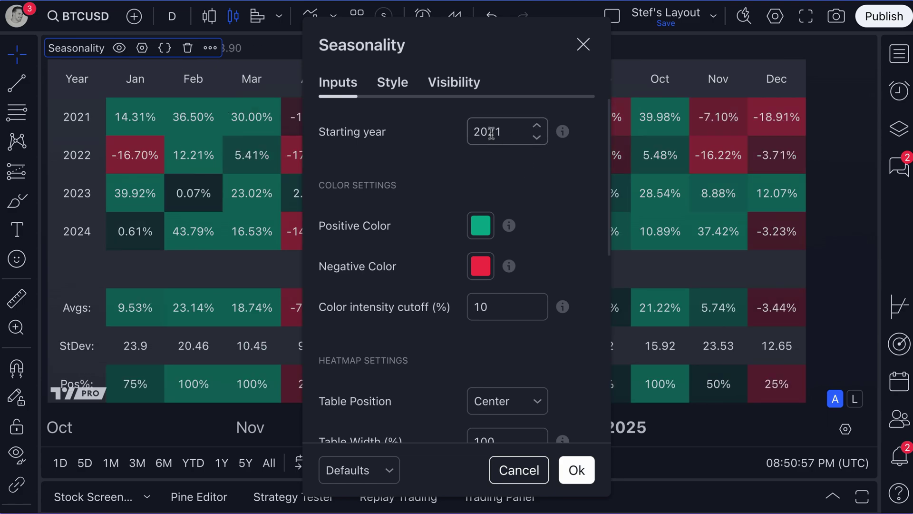
pyautogui.click(586, 45)
pyautogui.moveTo(343, 271); pyautogui.dragTo(366, 264)
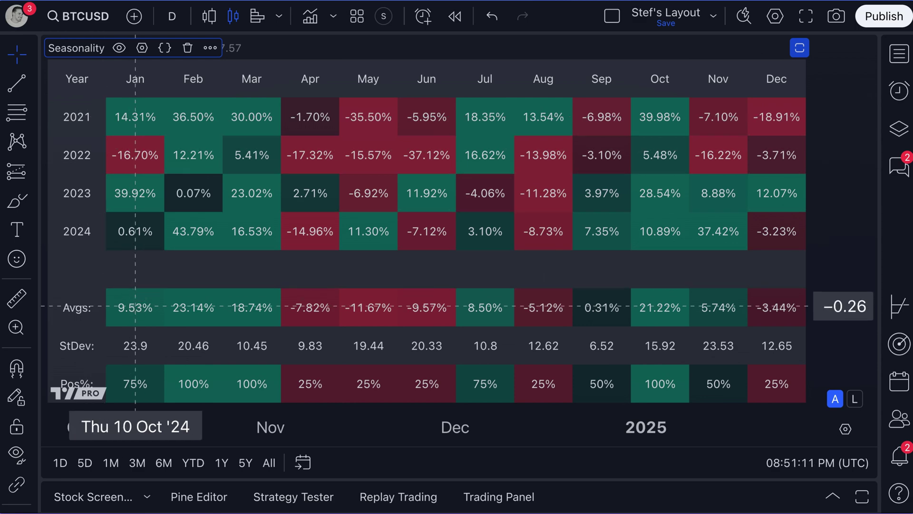
# - Try yellow and orange as the Seasonality heatmap's positive color, and settle on light green
pyautogui.doubleClick(267, 266)
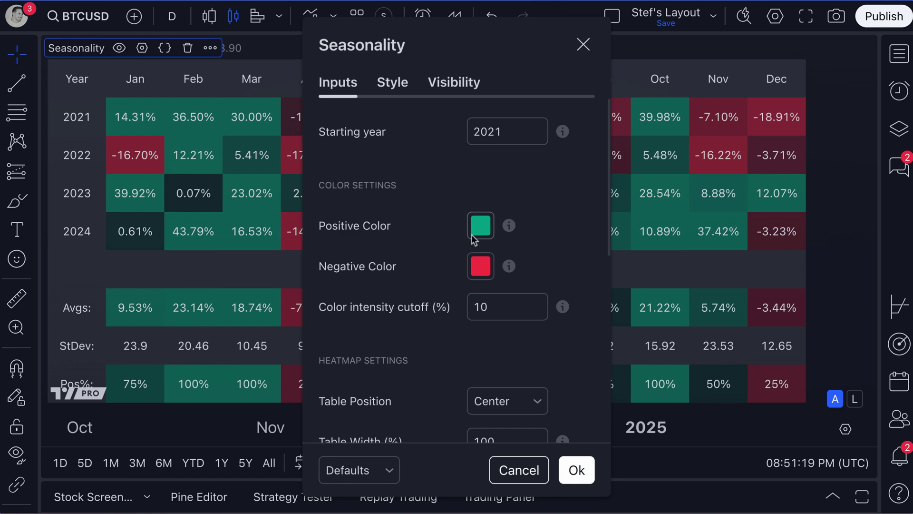
pyautogui.moveTo(465, 59); pyautogui.dragTo(639, 54)
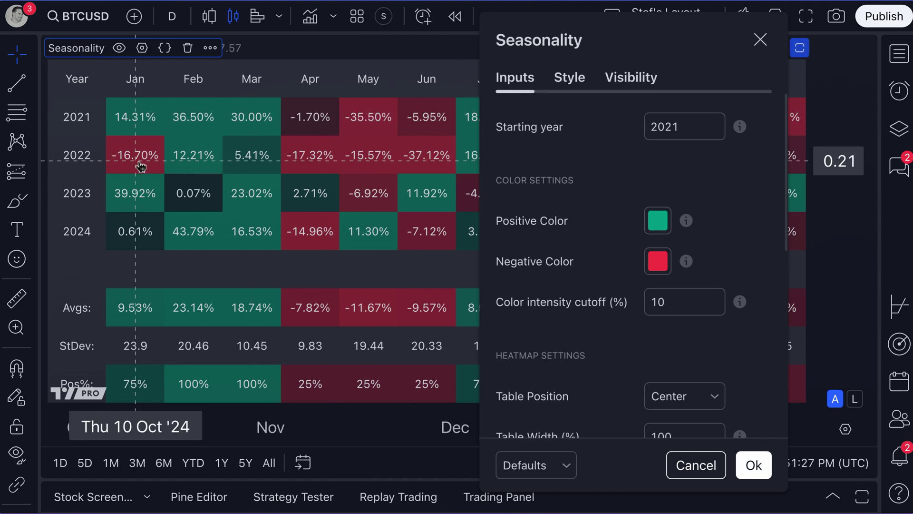
pyautogui.click(661, 229)
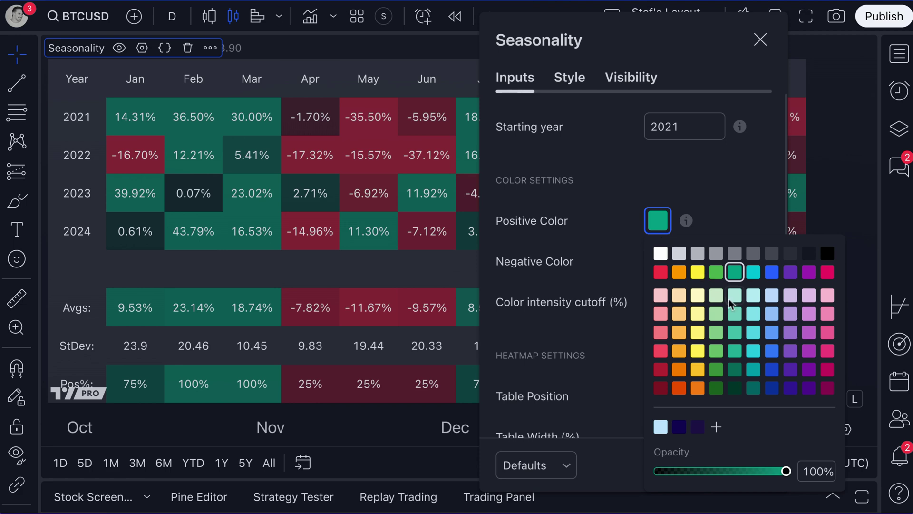
pyautogui.click(697, 272)
pyautogui.click(685, 273)
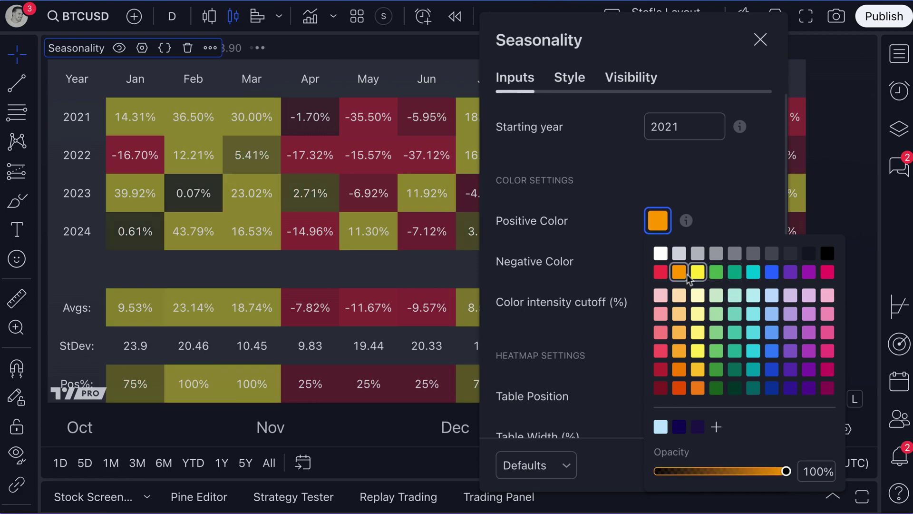
pyautogui.click(716, 273)
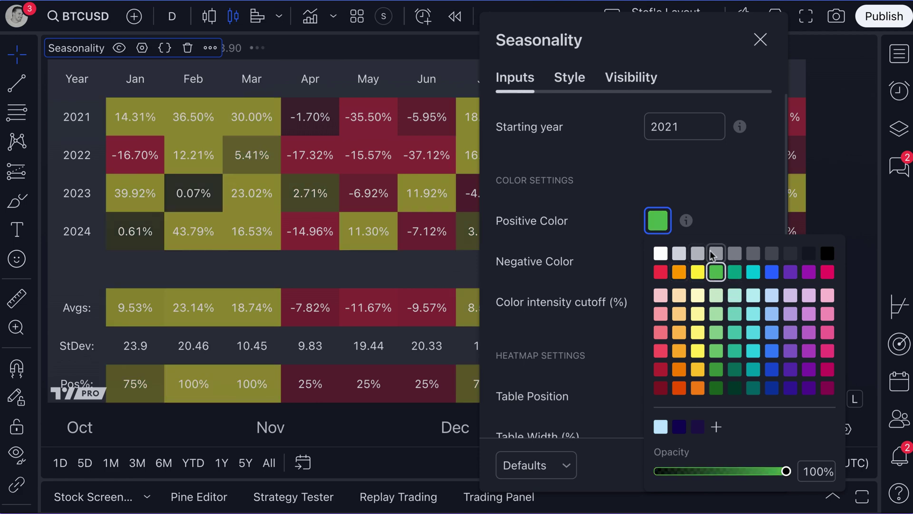
pyautogui.click(715, 196)
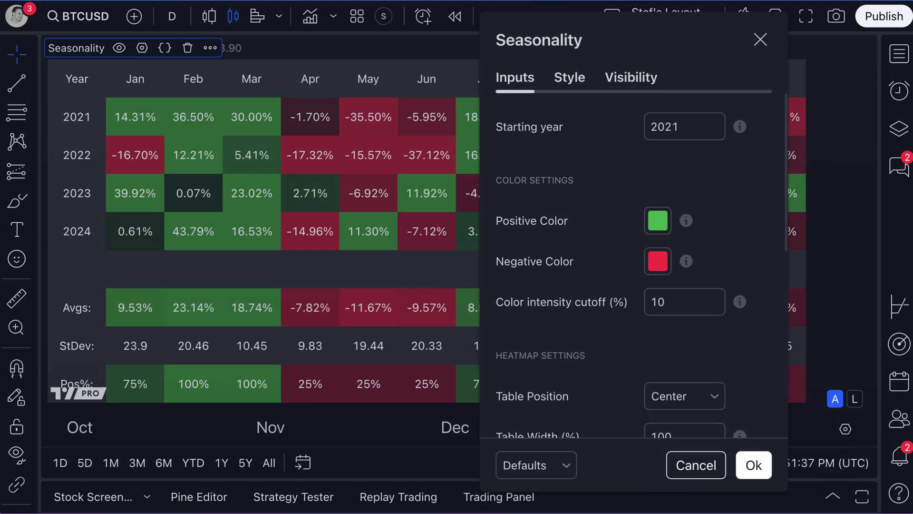
# - Try Color intensity cutoff values of 50% and 5% for the Seasonality heatmap
pyautogui.scroll(-3, 712, 213)
pyautogui.scroll(3, 712, 212)
pyautogui.doubleClick(659, 300)
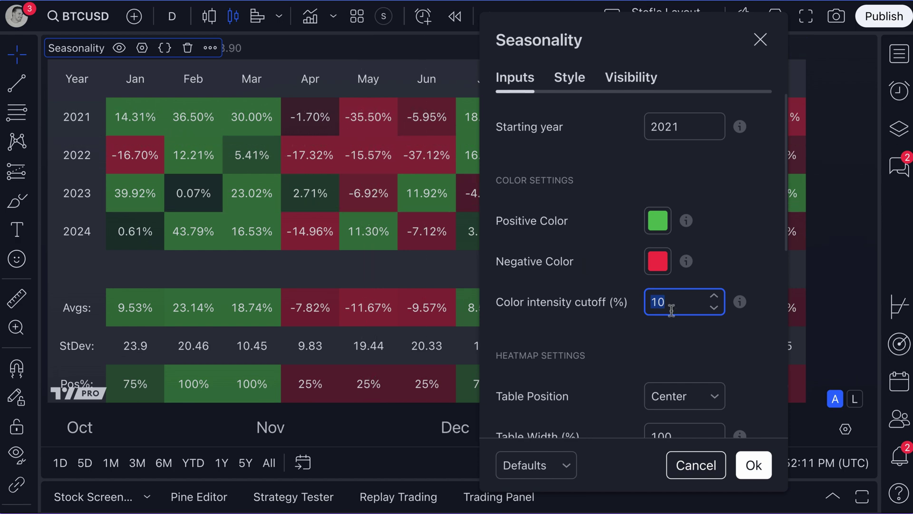
pyautogui.write('2')
pyautogui.press('BackSpace')
pyautogui.write('50')
pyautogui.click(718, 267)
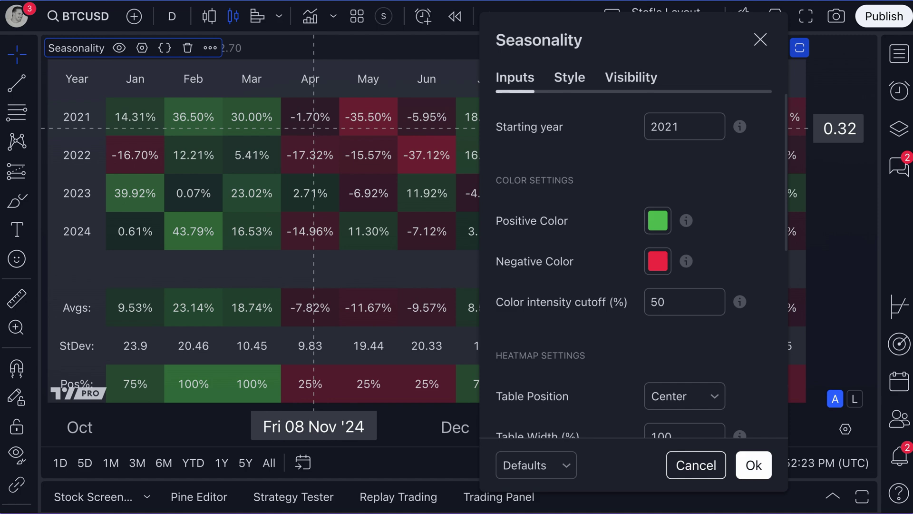
pyautogui.doubleClick(659, 298)
pyautogui.write('5')
pyautogui.click(733, 252)
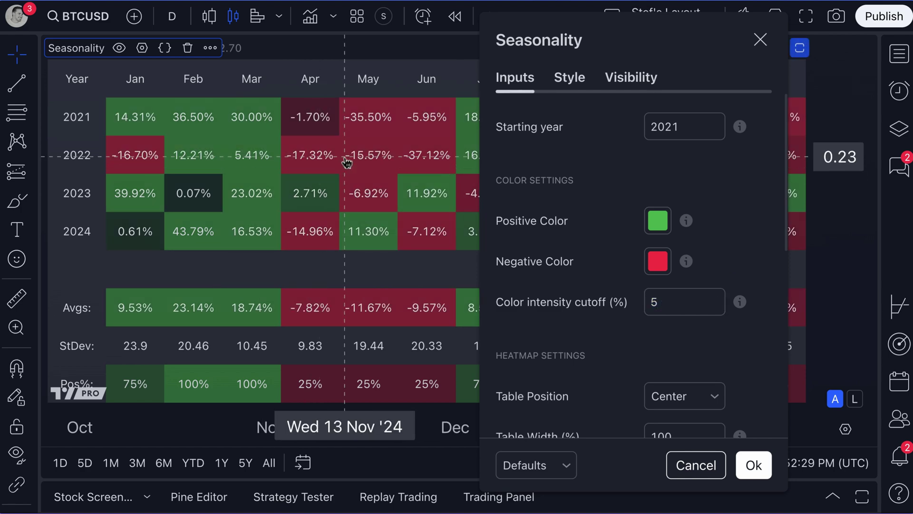
# - Set the Seasonality heatmap's Color intensity cutoff to 15%
pyautogui.doubleClick(660, 295)
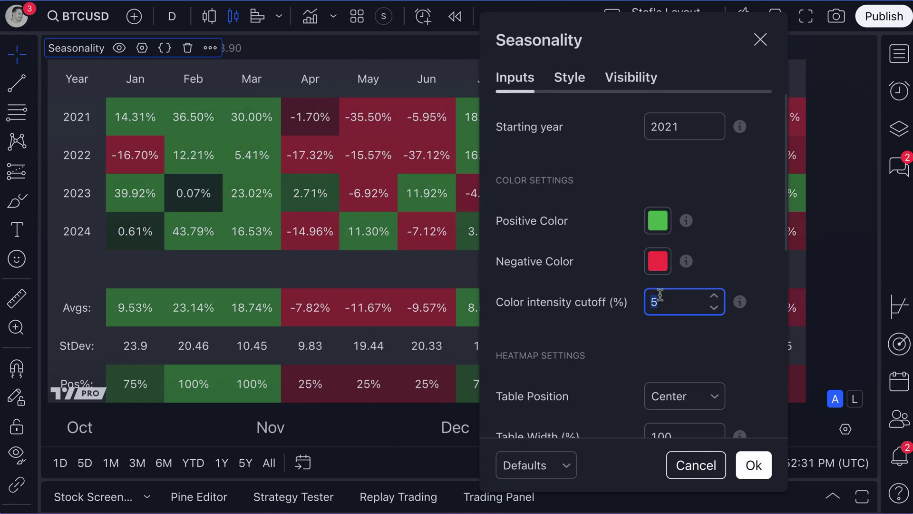
pyautogui.write('15')
pyautogui.click(740, 252)
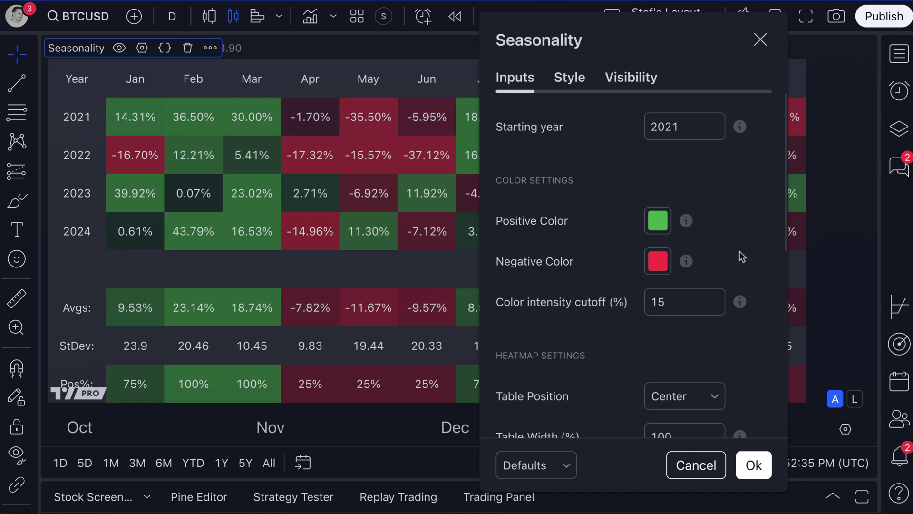
# - Try the Right table position for the heatmap, and return the table to Center
pyautogui.scroll(-1, 615, 353)
pyautogui.scroll(-5, 616, 353)
pyautogui.scroll(2, 626, 332)
pyautogui.scroll(-1, 627, 332)
pyautogui.scroll(3, 626, 332)
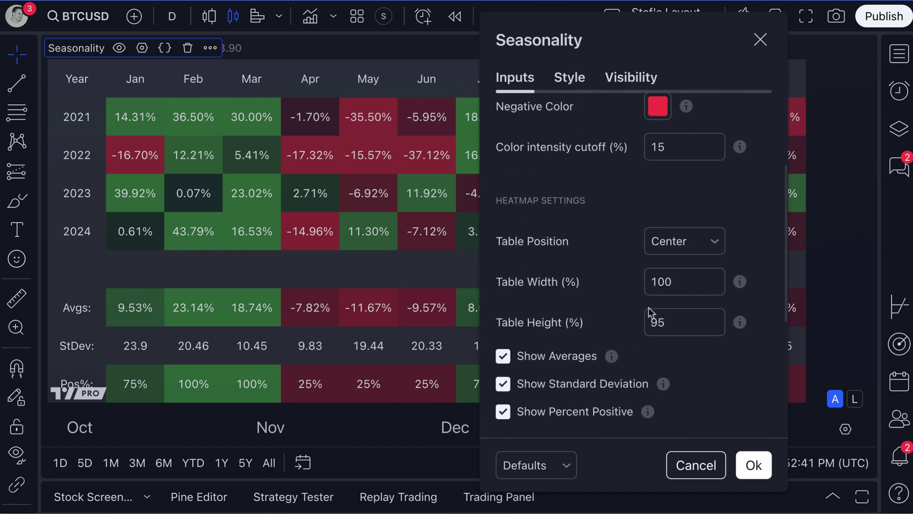
pyautogui.scroll(-1, 617, 260)
pyautogui.click(709, 230)
pyautogui.click(684, 306)
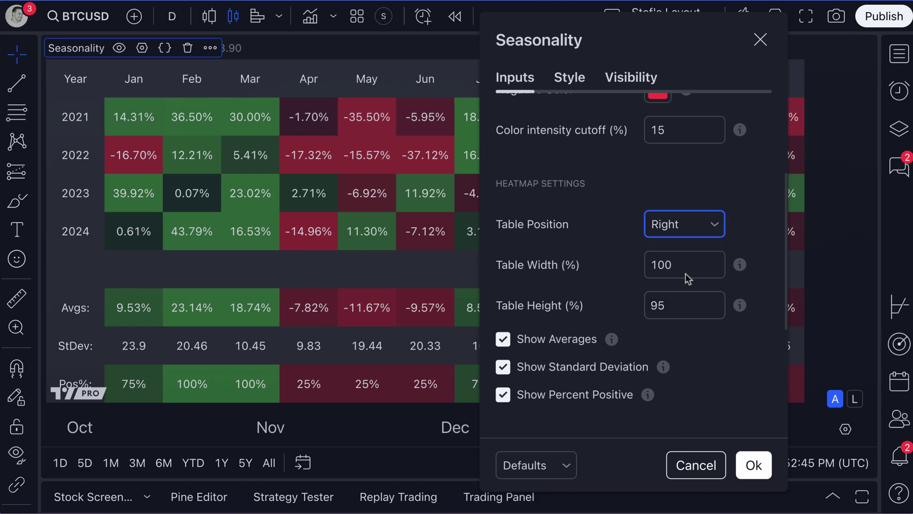
pyautogui.scroll(-1, 412, 261)
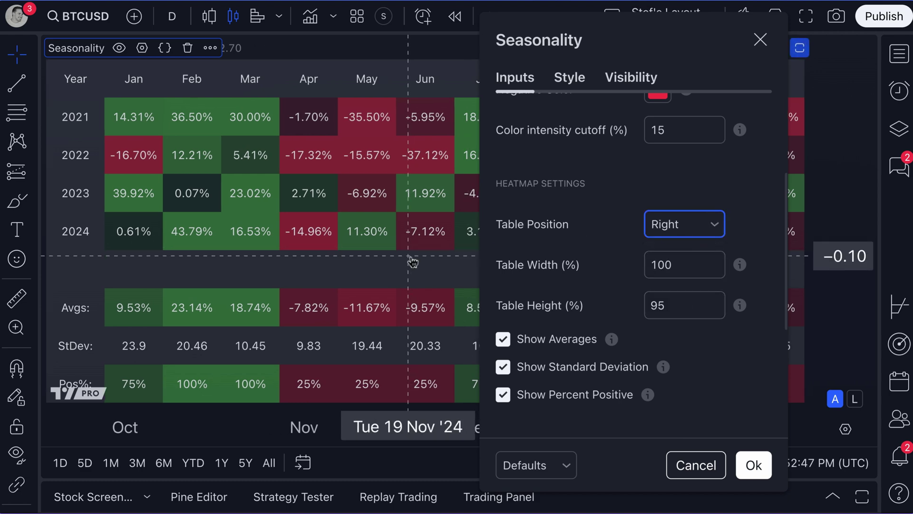
pyautogui.click(711, 230)
pyautogui.click(683, 283)
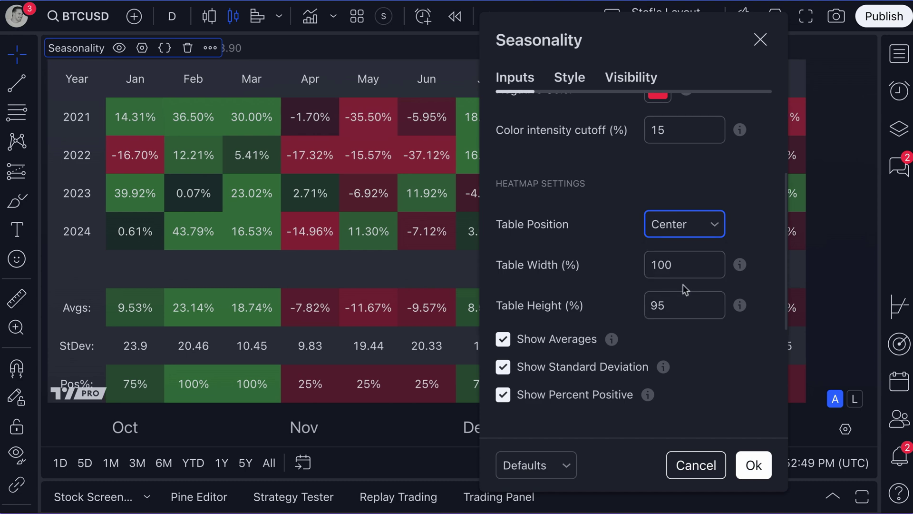
# - Preview the heatmap table in the Left position at 50% width, and move it back to Center
pyautogui.click(695, 226)
pyautogui.click(695, 259)
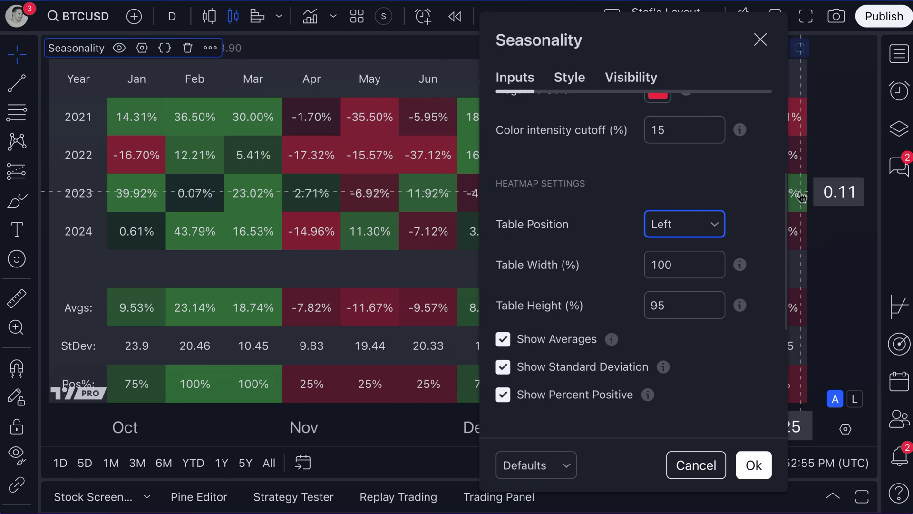
pyautogui.doubleClick(677, 270)
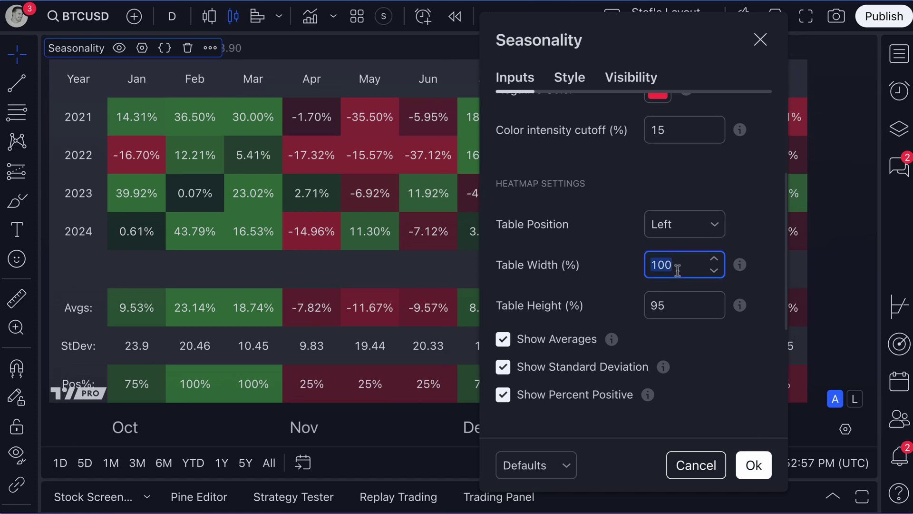
pyautogui.write('50')
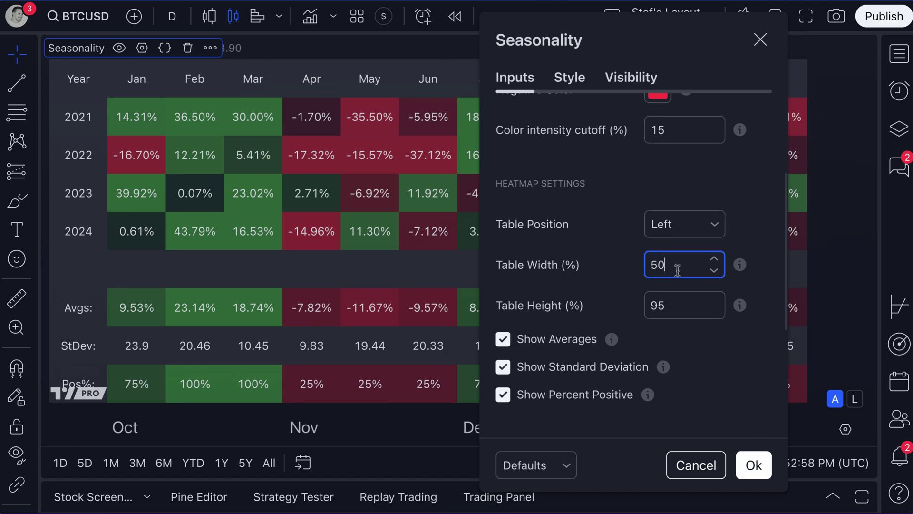
pyautogui.click(752, 243)
pyautogui.click(675, 231)
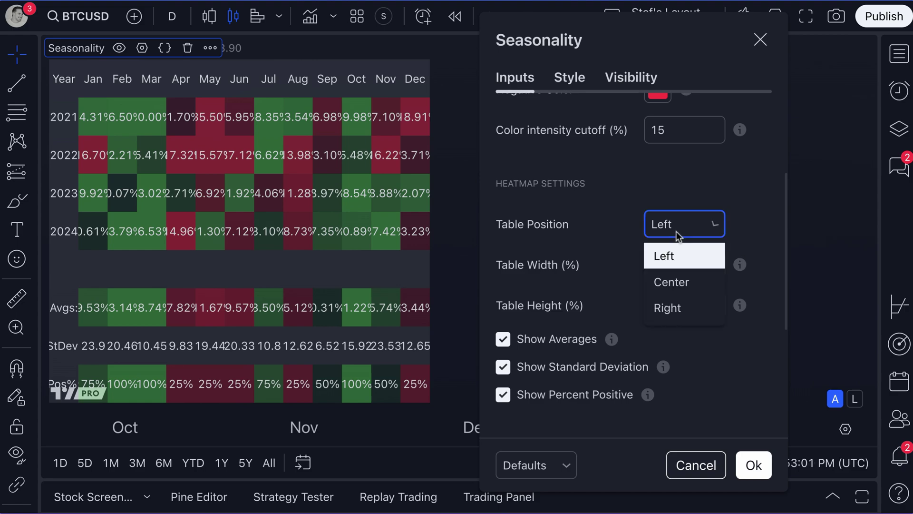
pyautogui.click(681, 291)
pyautogui.click(692, 233)
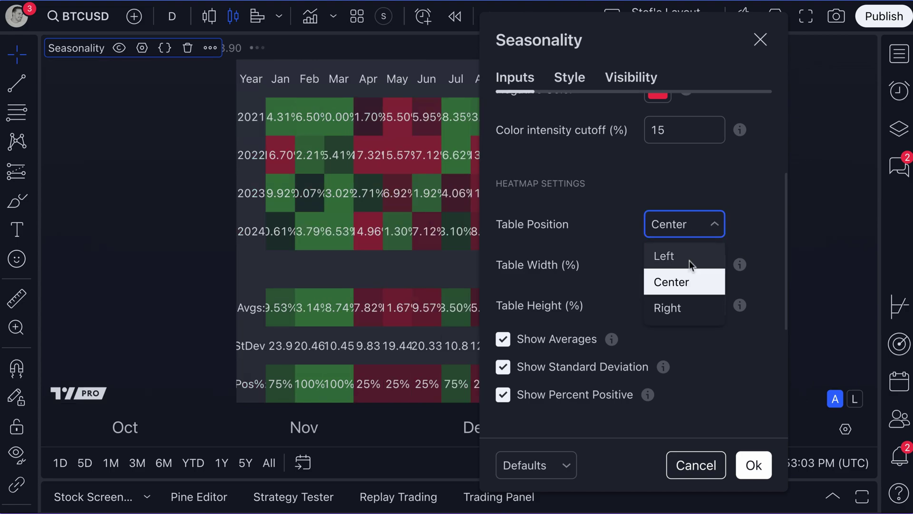
# - Set the heatmap's table width to 85% and close the Seasonality settings
pyautogui.click(660, 48)
pyautogui.moveTo(659, 48); pyautogui.dragTo(636, 37)
pyautogui.doubleClick(650, 256)
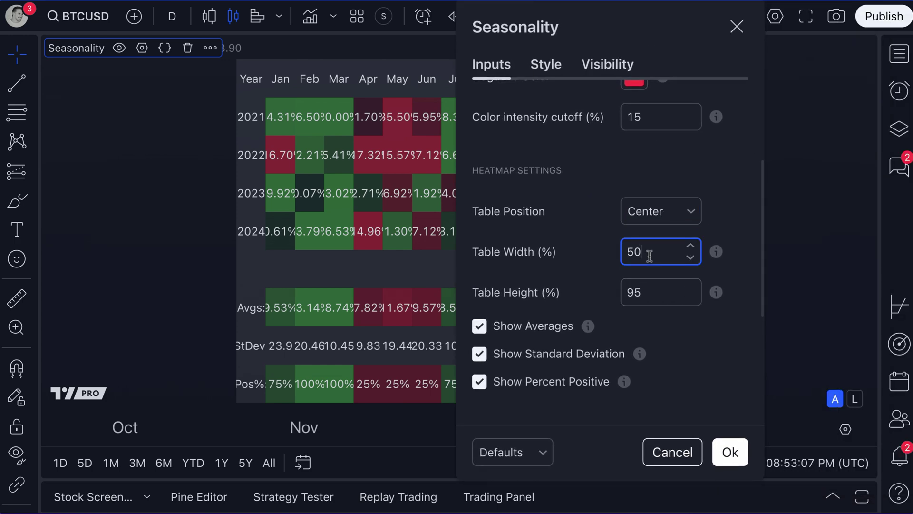
pyautogui.write('85')
pyautogui.click(740, 212)
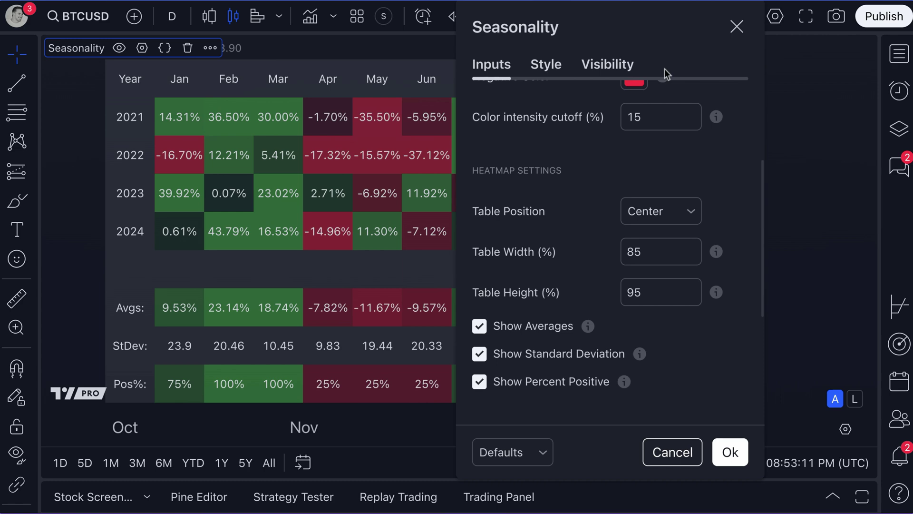
pyautogui.click(737, 27)
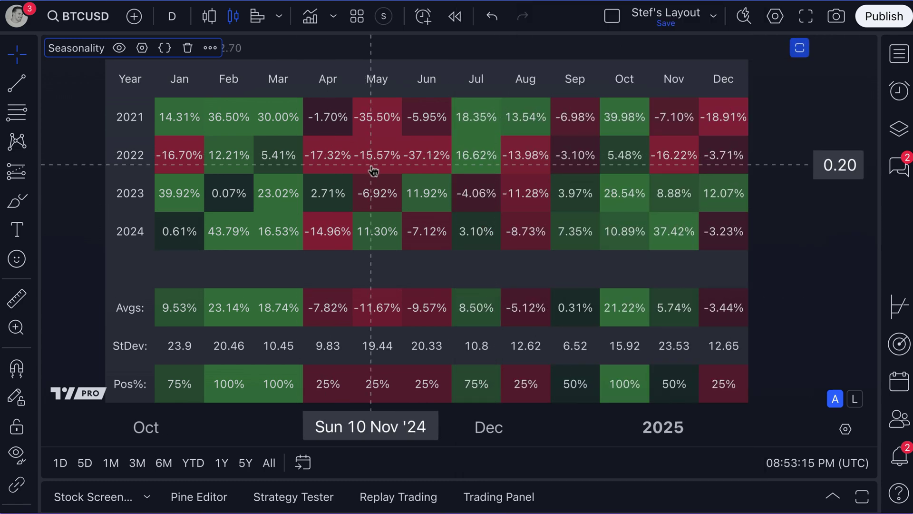
# - Try a table height of 75% in the Seasonality settings, and undo that height change
pyautogui.doubleClick(386, 142)
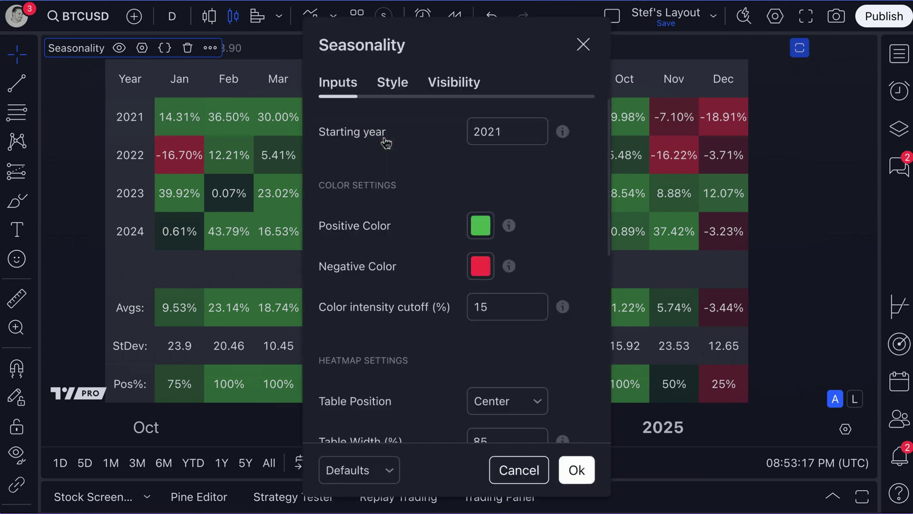
pyautogui.scroll(-3, 573, 335)
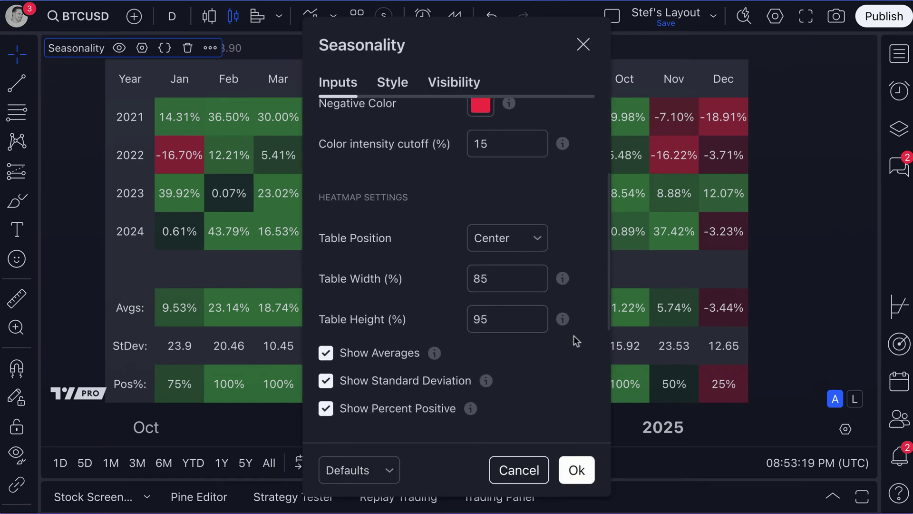
pyautogui.doubleClick(498, 321)
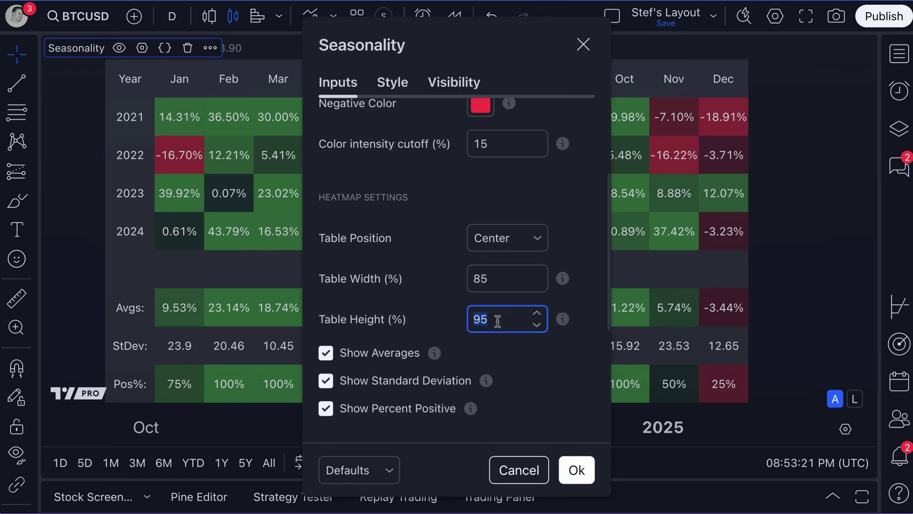
pyautogui.write('75')
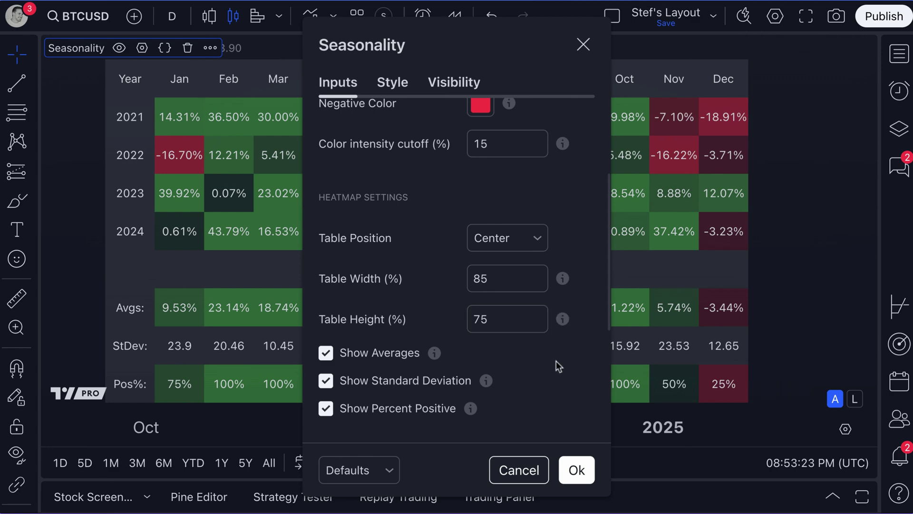
pyautogui.click(579, 476)
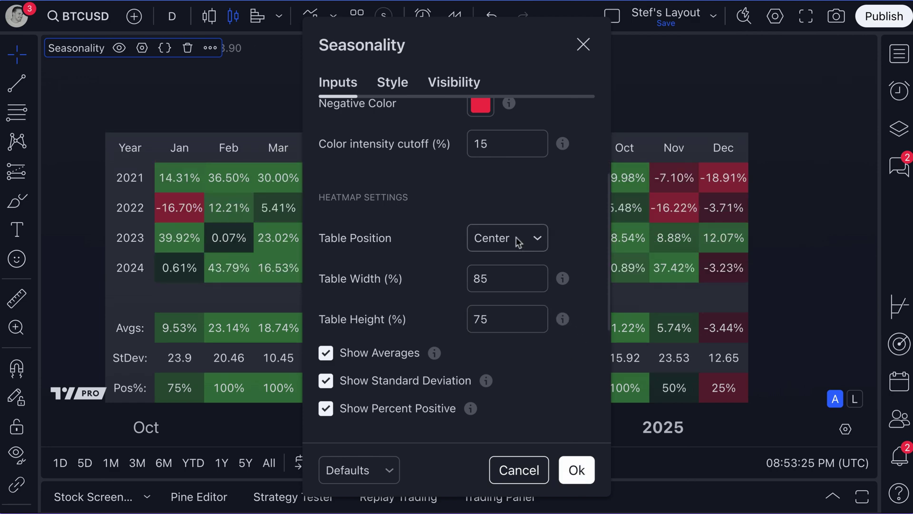
pyautogui.hotkey('ctrl', 'z')
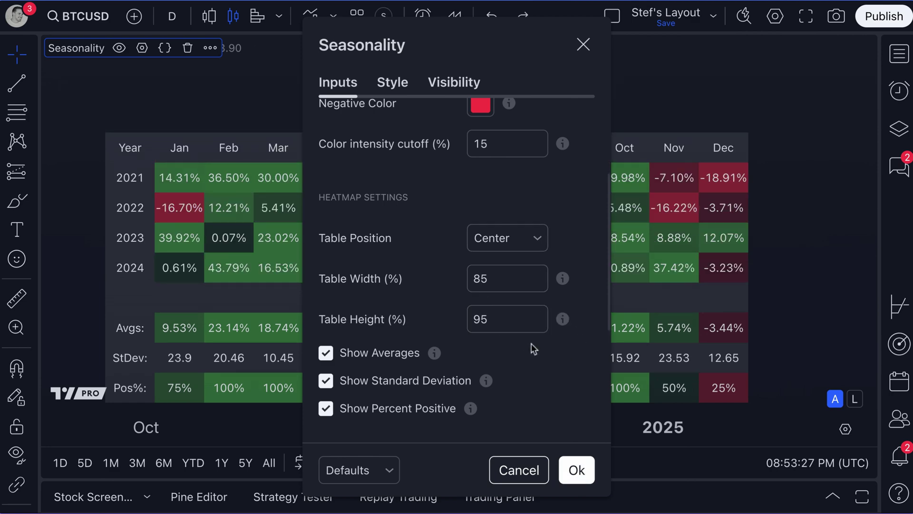
# - Hide the heatmap's standard deviation row and show it again, moving the settings dialog off the table
pyautogui.scroll(-1, 521, 362)
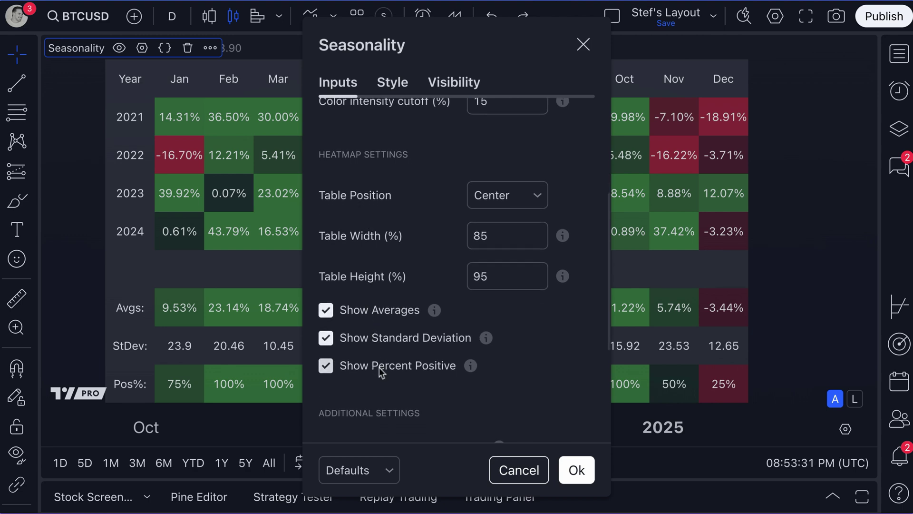
pyautogui.click(376, 339)
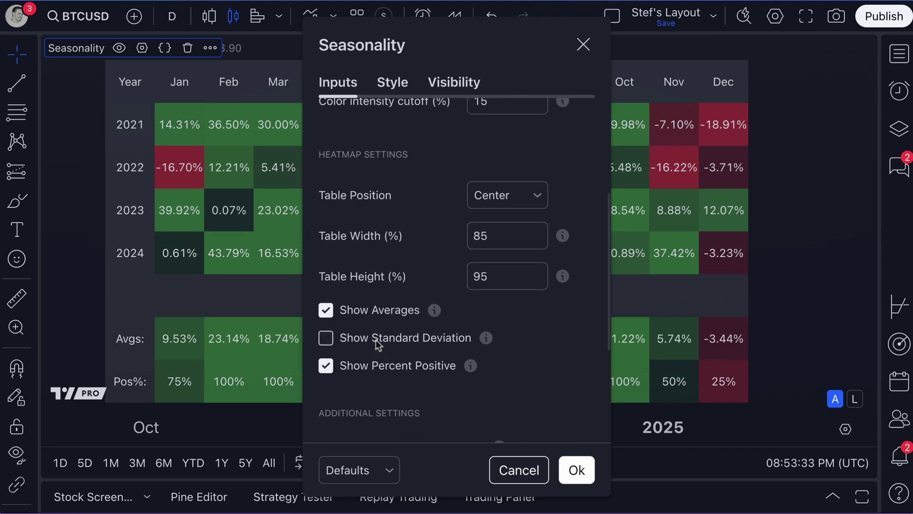
pyautogui.moveTo(503, 56); pyautogui.dragTo(731, 65)
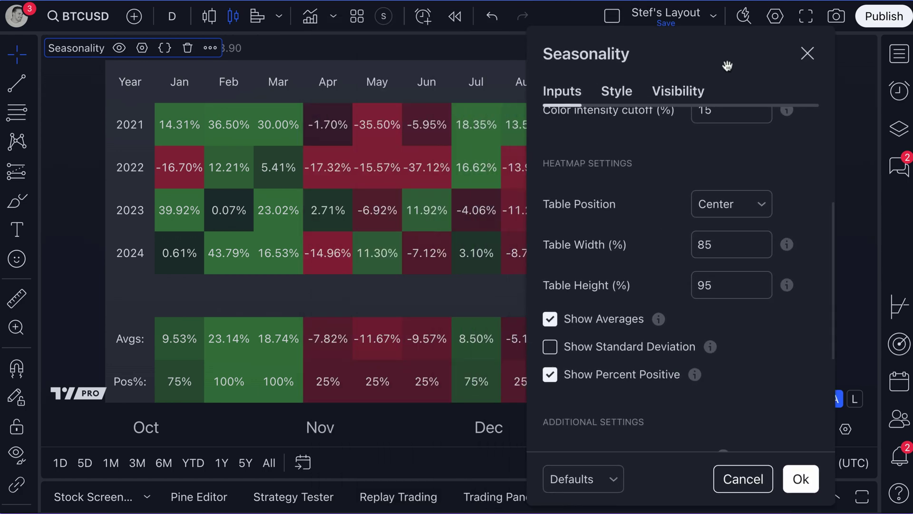
pyautogui.click(589, 350)
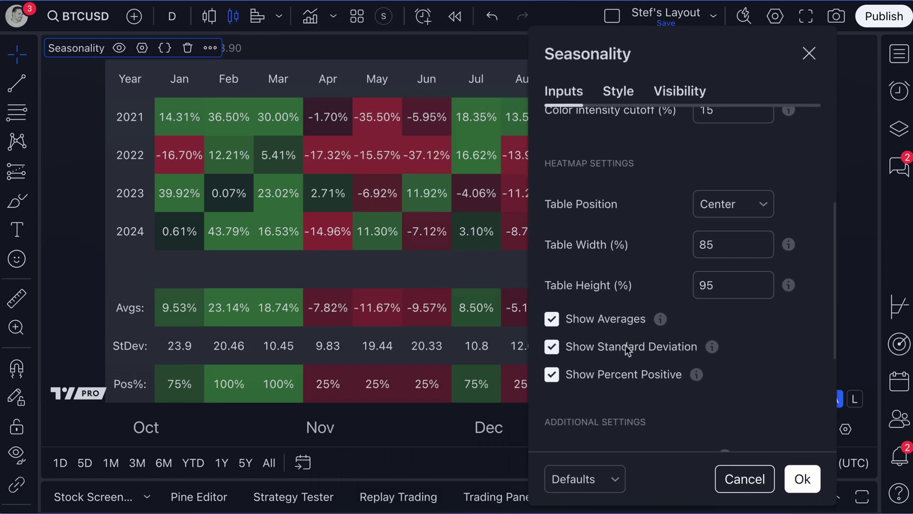
# - Exclude May 2021 from the Seasonality heatmap by setting the ignored months to 2021-05
pyautogui.scroll(-5, 626, 345)
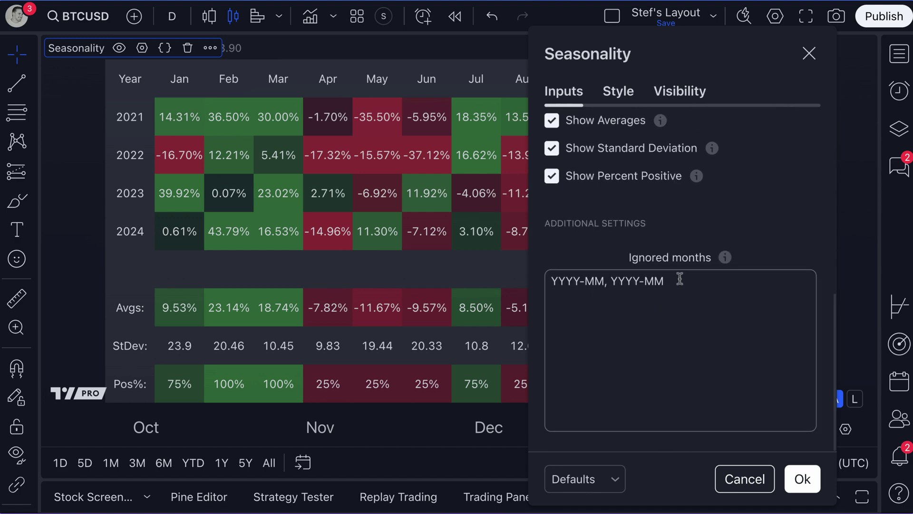
pyautogui.click(682, 279)
pyautogui.moveTo(699, 280); pyautogui.dragTo(540, 280)
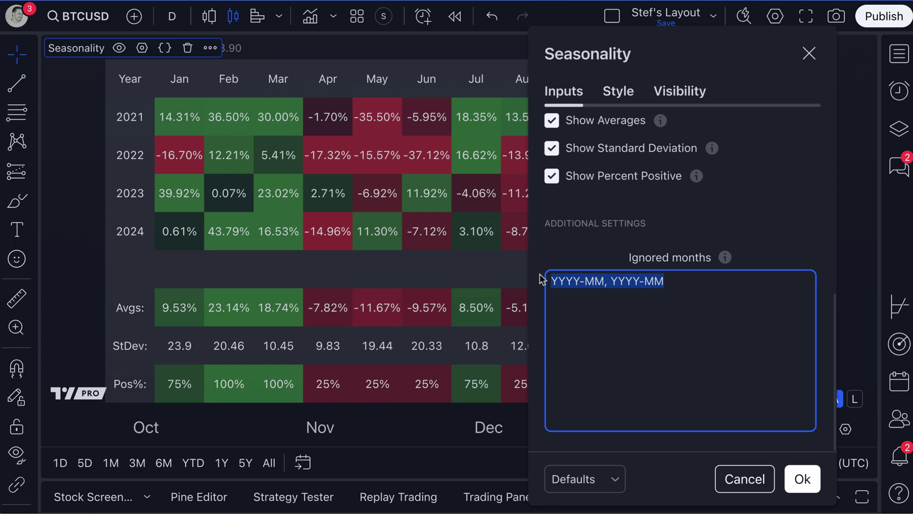
pyautogui.click(725, 258)
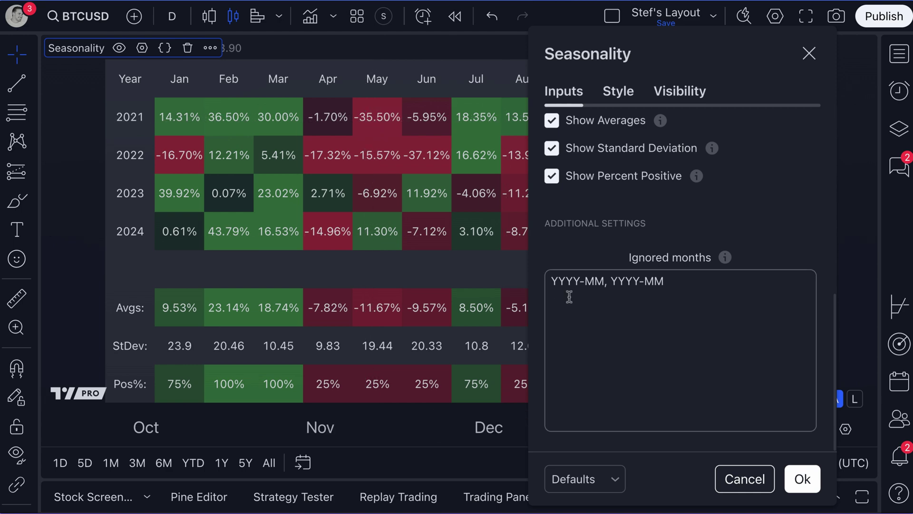
pyautogui.tripleClick(581, 286)
pyautogui.click(552, 281)
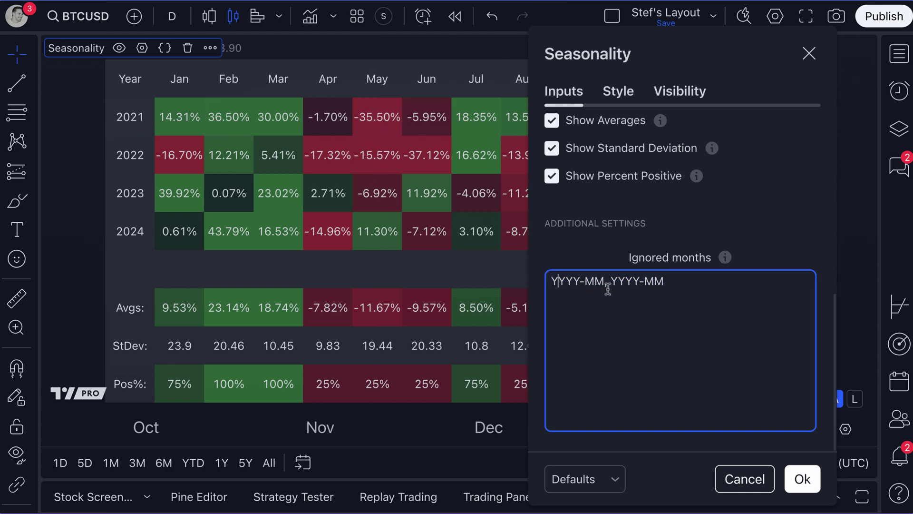
pyautogui.hotkey('shift', 'Right')
pyautogui.hotkey('shift', 'Right')
pyautogui.hotkey('shift', 'Right')
pyautogui.hotkey('shift', 'Right')
pyautogui.write('2021')
pyautogui.click(605, 284)
pyautogui.press('BackSpace')
pyautogui.press('BackSpace')
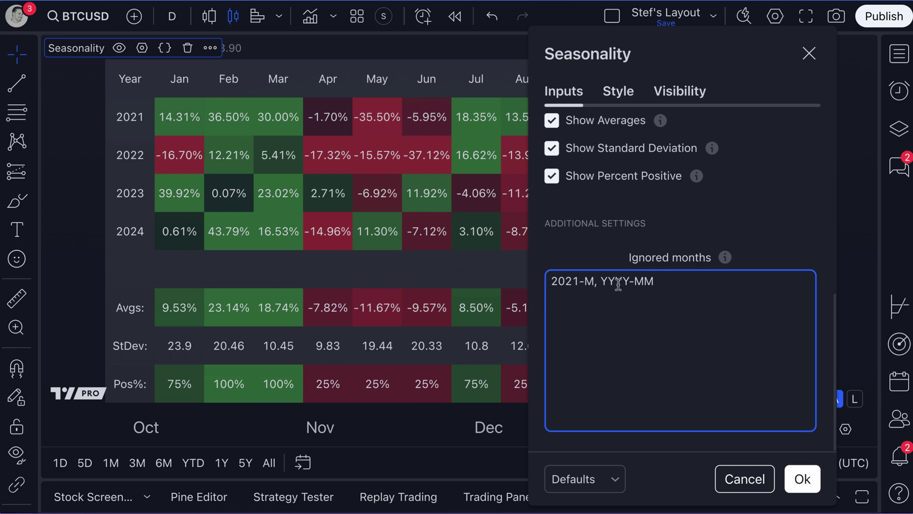
pyautogui.write('05')
pyautogui.moveTo(600, 284); pyautogui.dragTo(681, 285)
pyautogui.press('BackSpace')
pyautogui.click(767, 222)
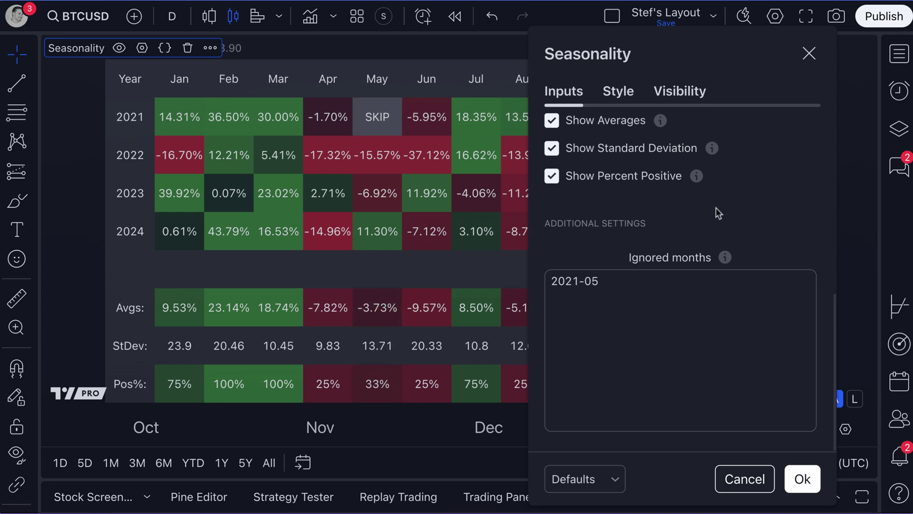
# - Restore the ignored months entry to the placeholder YYYY-MM, YYYY-MM and confirm the Seasonality settings
pyautogui.click(616, 337)
pyautogui.press('BackSpace')
pyautogui.press('BackSpace')
pyautogui.press('BackSpace')
pyautogui.press('BackSpace')
pyautogui.press('BackSpace')
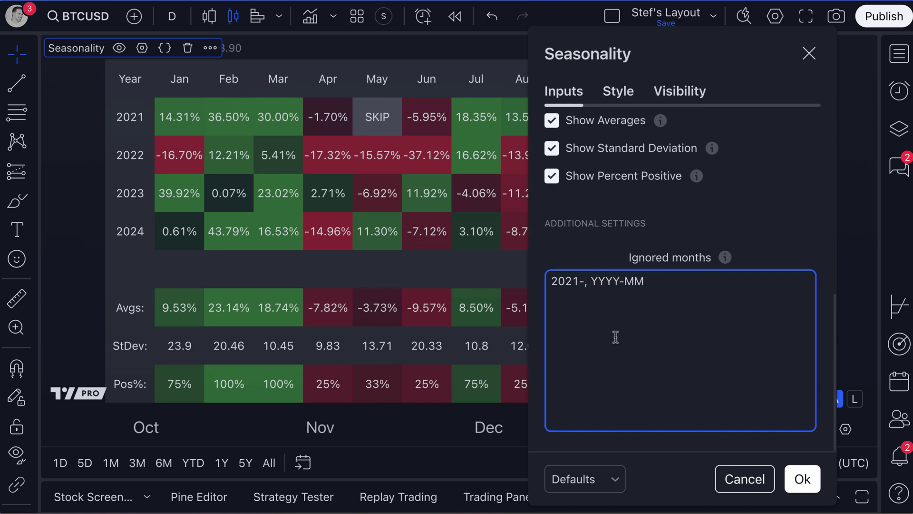
pyautogui.press('BackSpace')
pyautogui.press('BackSpace')
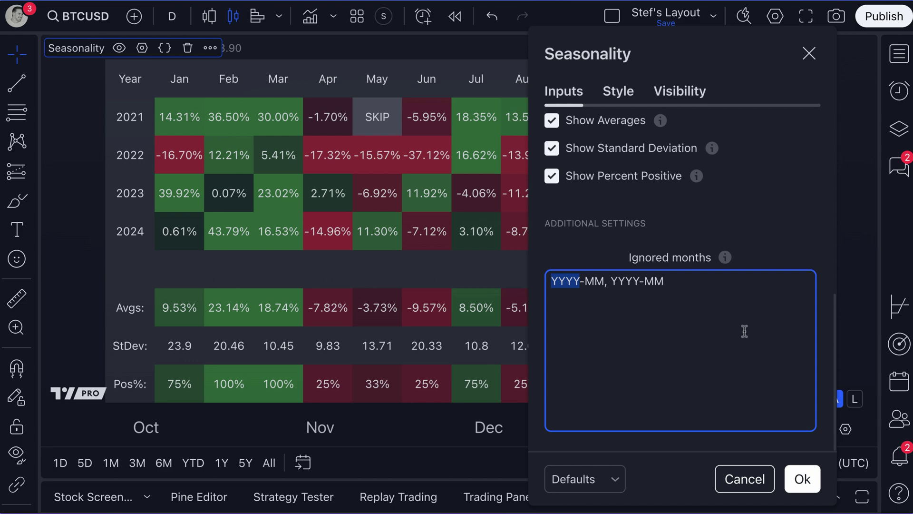
pyautogui.click(783, 210)
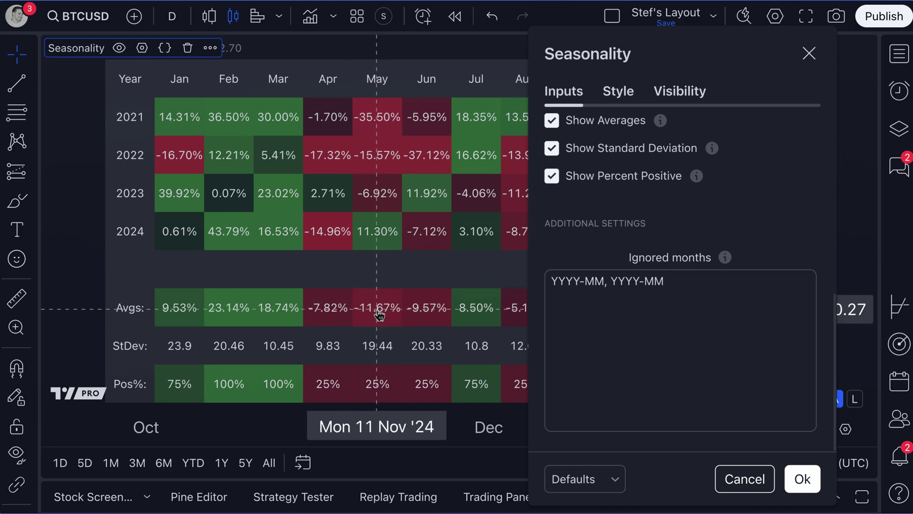
pyautogui.click(801, 479)
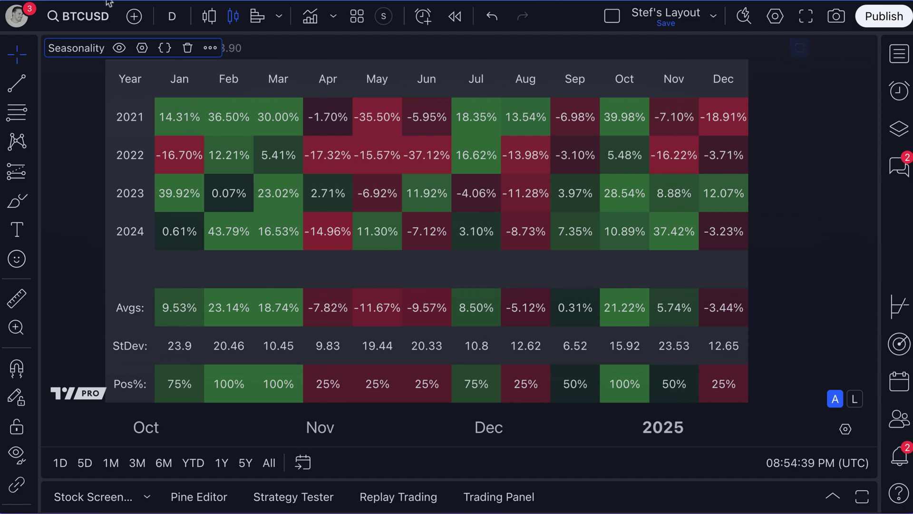
# - Switch the chart symbol to OJ, Frozen Concentrate Orange Juice A Futures on ICEUS
pyautogui.click(69, 20)
pyautogui.write('OJ')
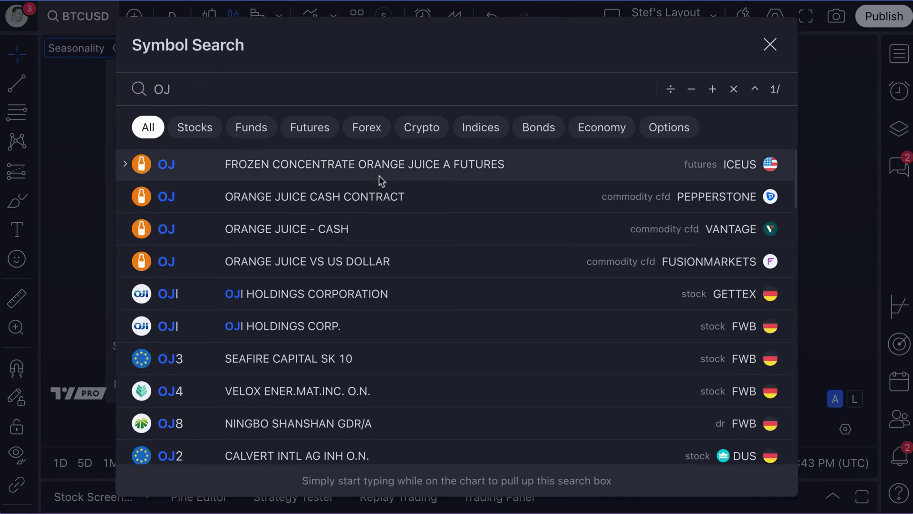
pyautogui.click(379, 175)
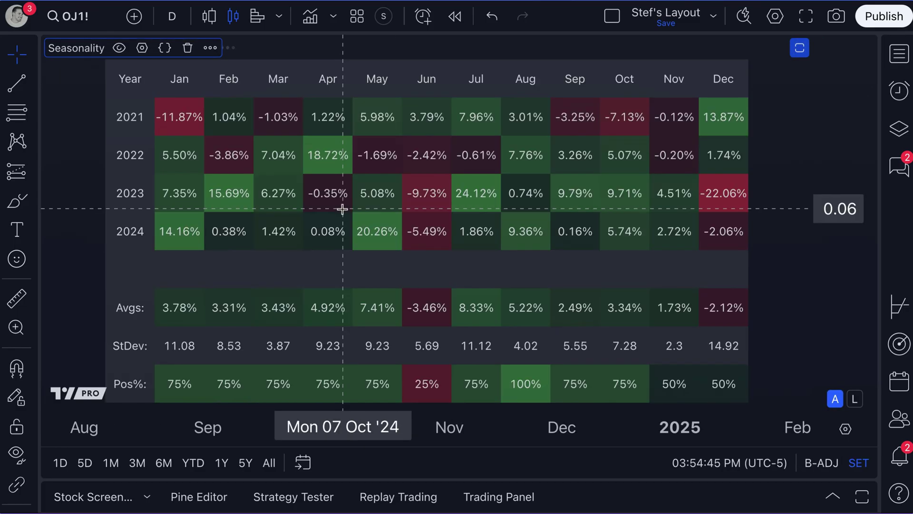